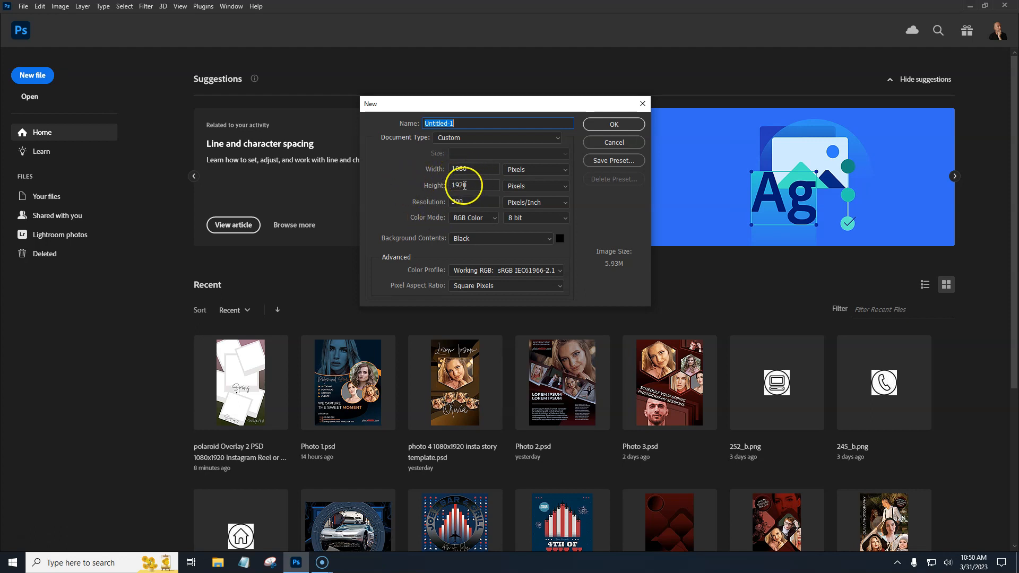
Create the new 1080 × 1920 px black document and place-embed the spring portrait photo from the people folder
{"action": "left_click", "coordinate": [610, 125]}
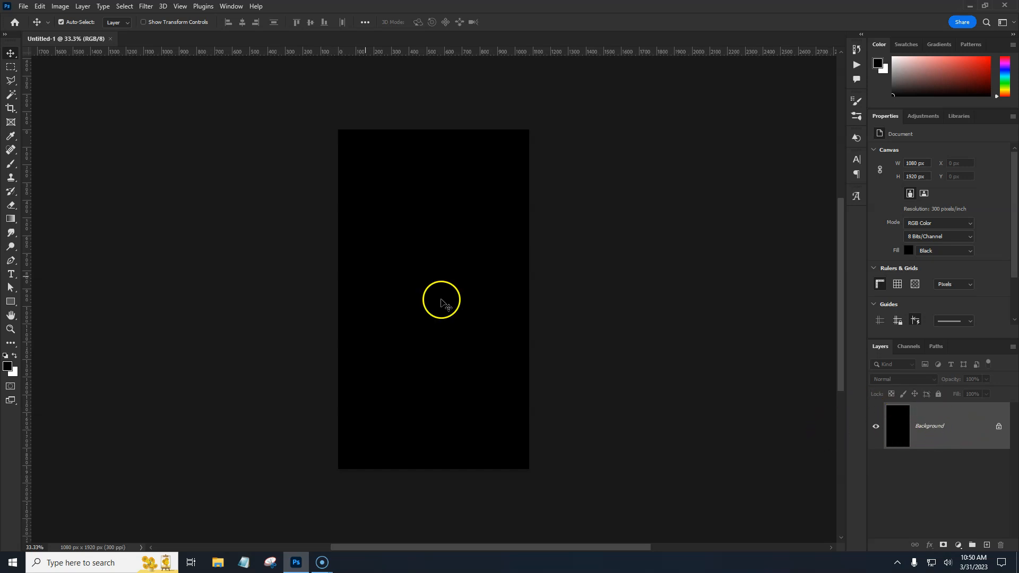
{"action": "left_click", "coordinate": [24, 6]}
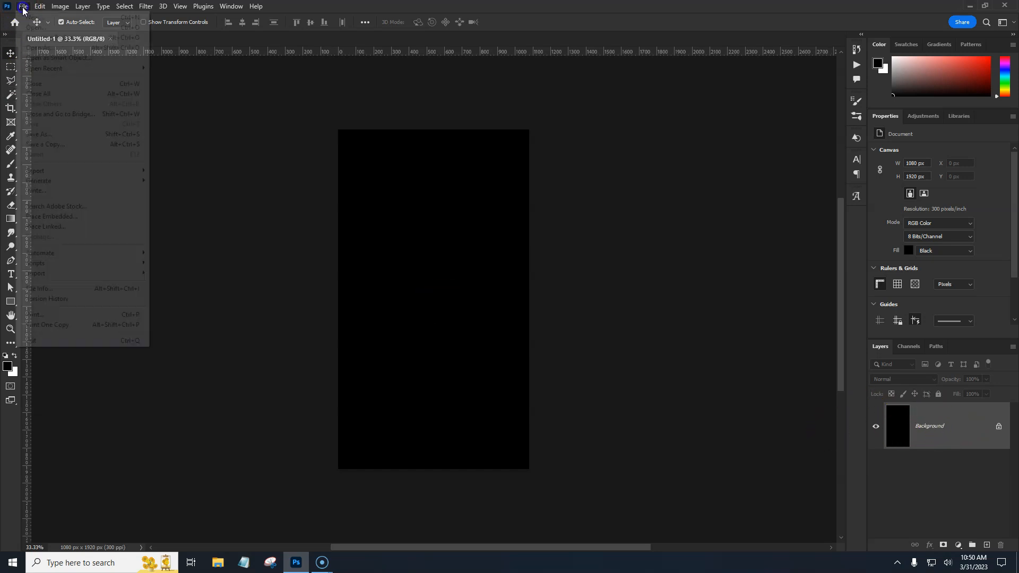
{"action": "left_click", "coordinate": [55, 217]}
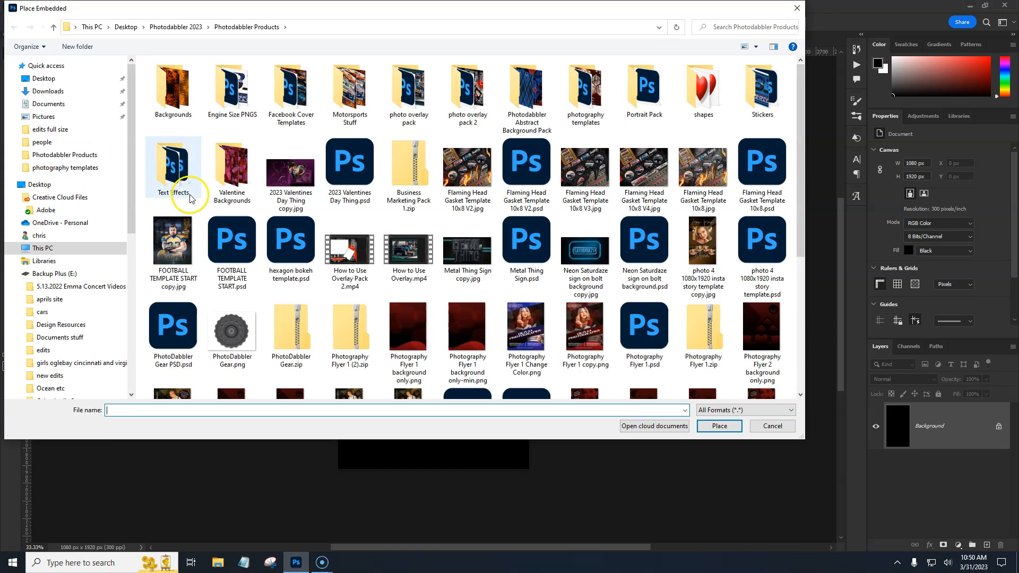
{"action": "left_click", "coordinate": [42, 79]}
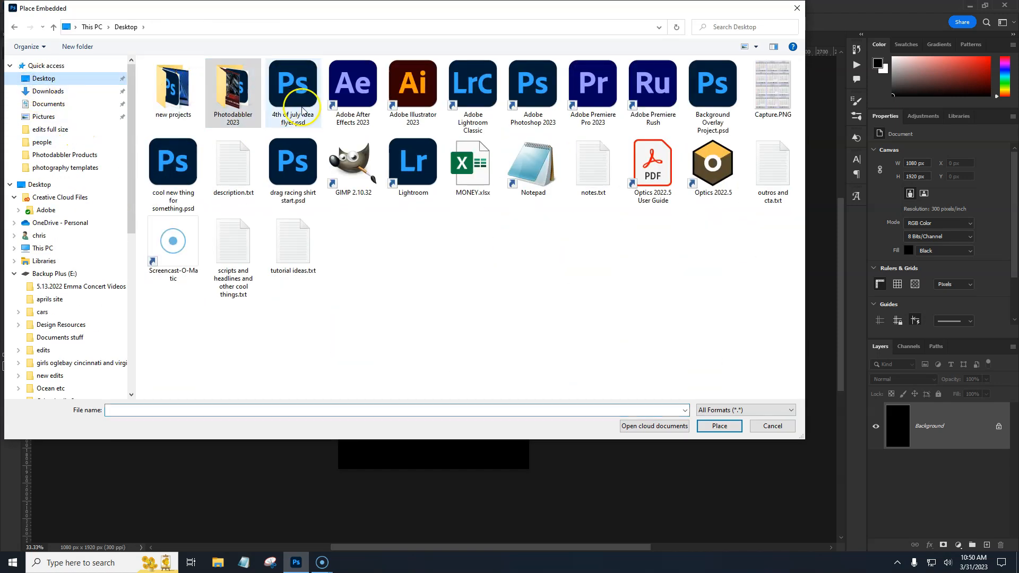
{"action": "double_click", "coordinate": [239, 110]}
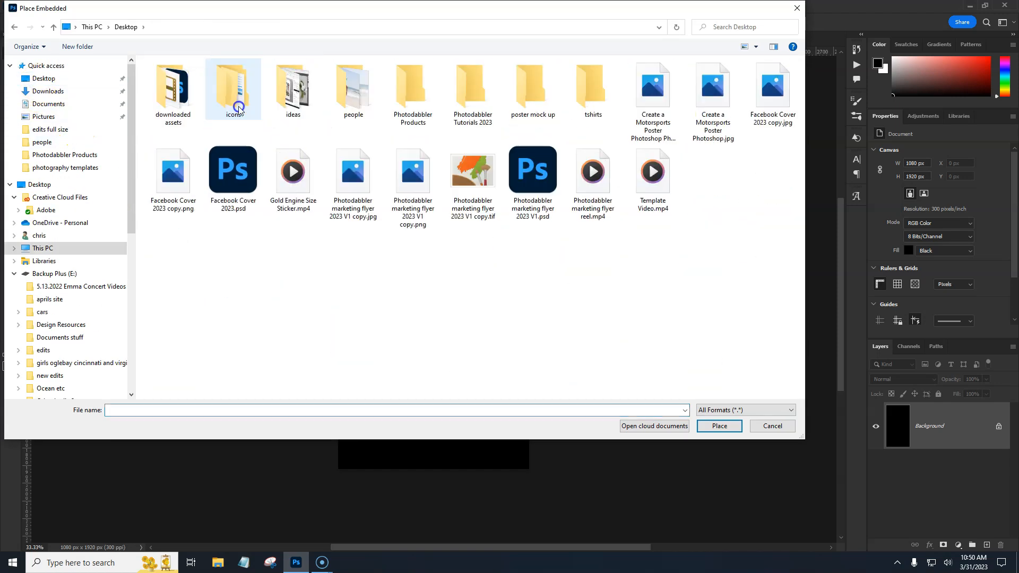
{"action": "double_click", "coordinate": [338, 104]}
{"action": "left_click", "coordinate": [532, 178]}
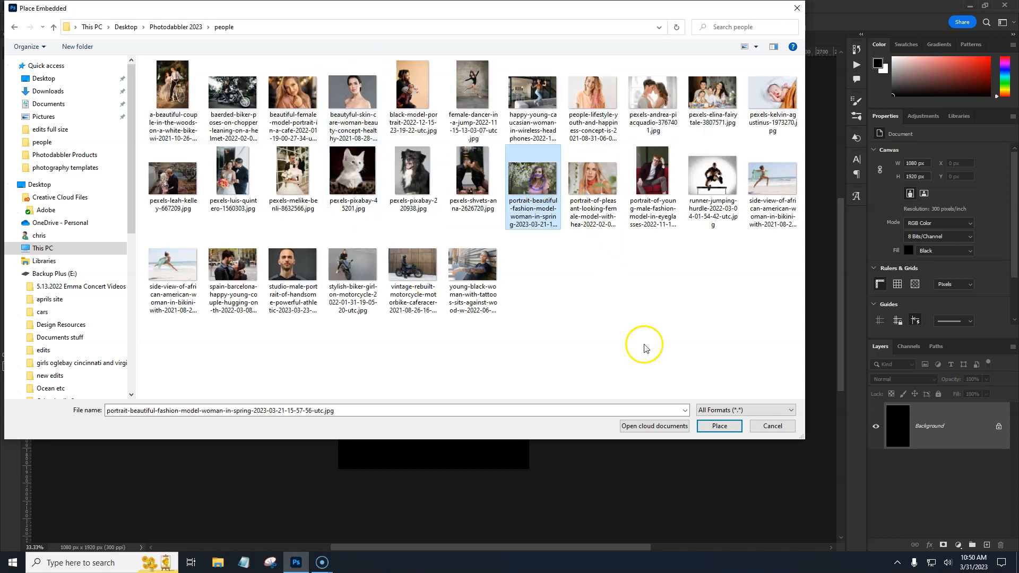
{"action": "left_click", "coordinate": [712, 425]}
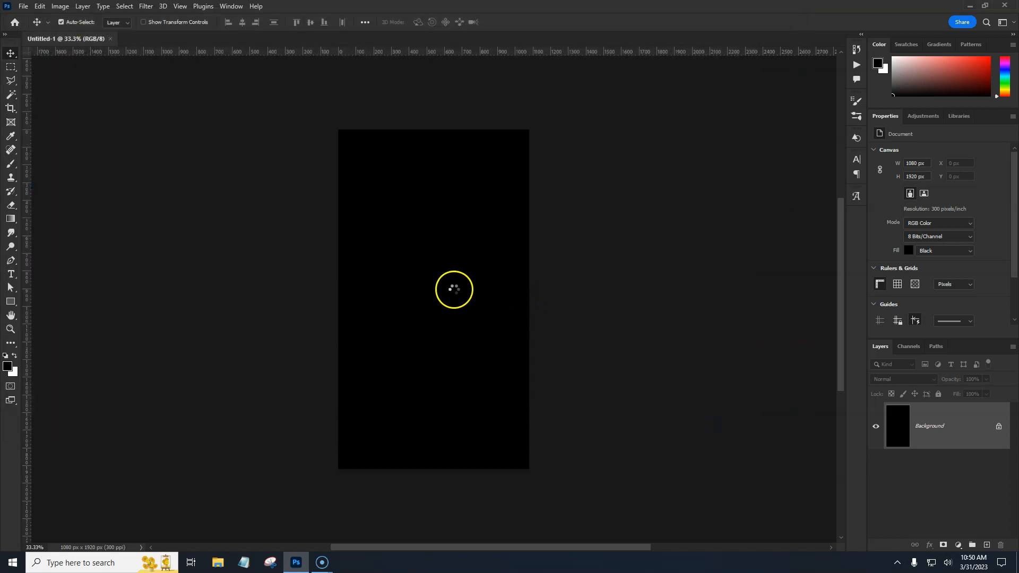
Scale and position the placed portrait to fill the canvas and commit the placement
{"action": "left_click_drag", "start_coordinate": [530, 298], "coordinate": [701, 298]}
{"action": "mouse_move", "coordinate": [502, 325]}
{"action": "left_mouse_down"}
{"action": "mouse_move", "coordinate": [459, 329]}
{"action": "mouse_move", "coordinate": [497, 333]}
{"action": "left_mouse_up"}
{"action": "double_click", "coordinate": [477, 323]}
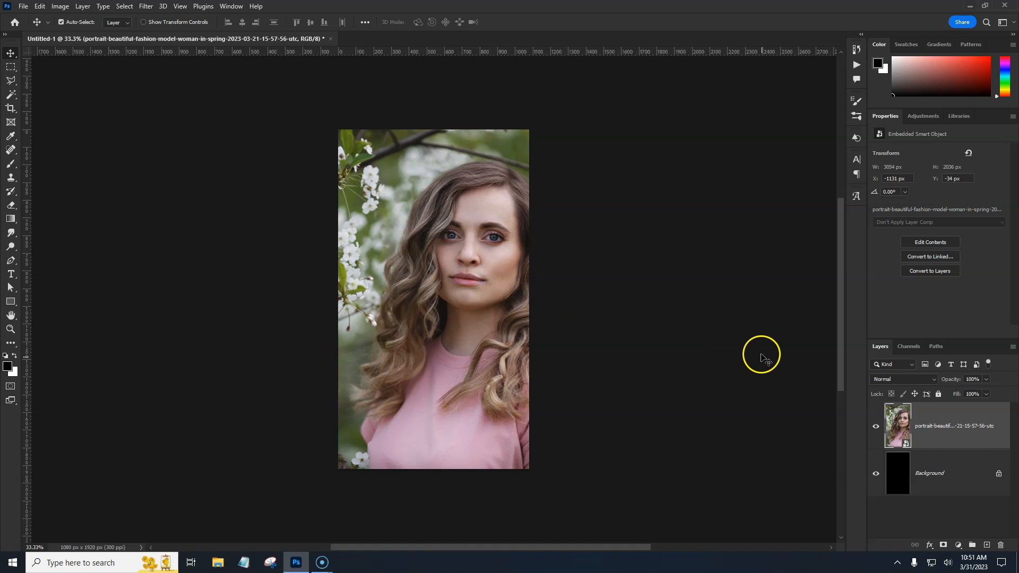
Unlock and delete the black Background layer
{"action": "left_click", "coordinate": [972, 476]}
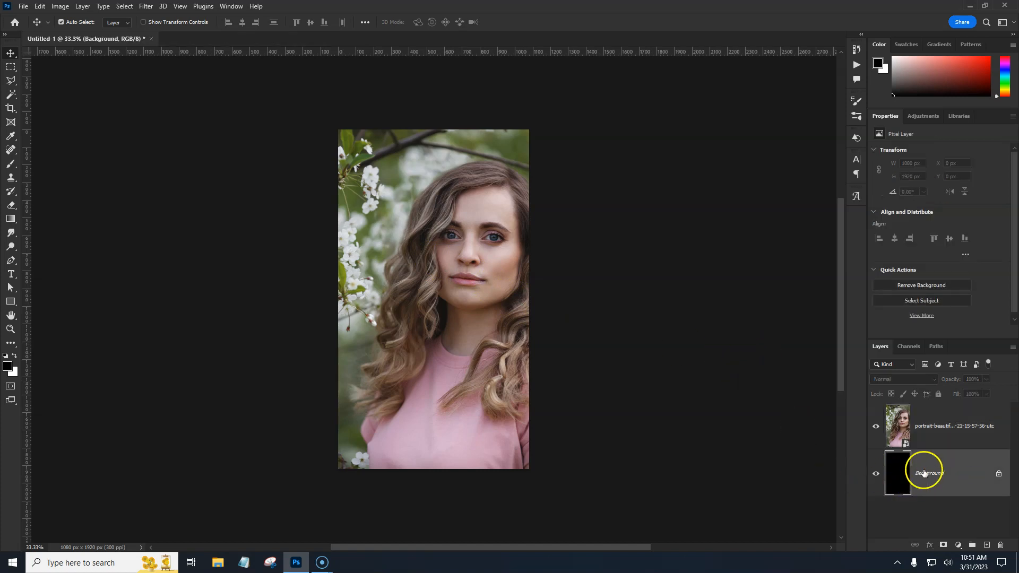
{"action": "left_click", "coordinate": [999, 474]}
{"action": "left_click_drag", "start_coordinate": [966, 477], "coordinate": [1000, 545]}
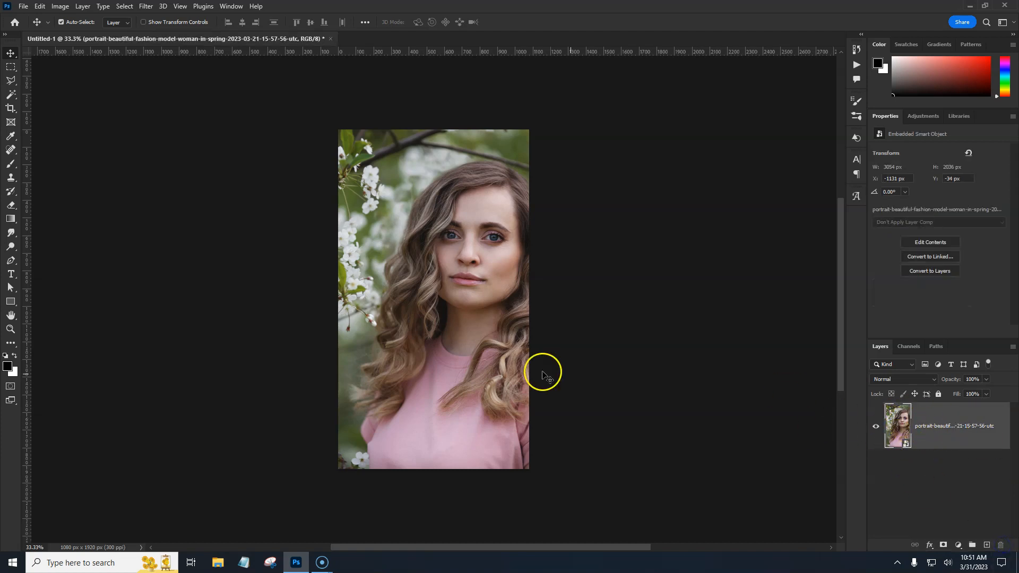
Convert the portrait layer into a background layer
{"action": "left_click", "coordinate": [78, 7]}
{"action": "left_click", "coordinate": [109, 7]}
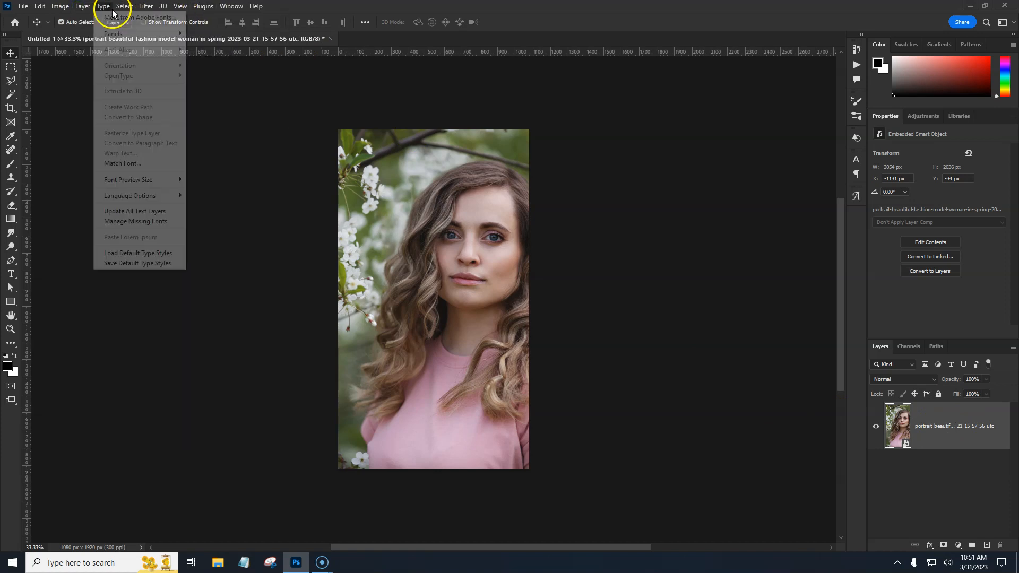
{"action": "mouse_move", "coordinate": [82, 7]}
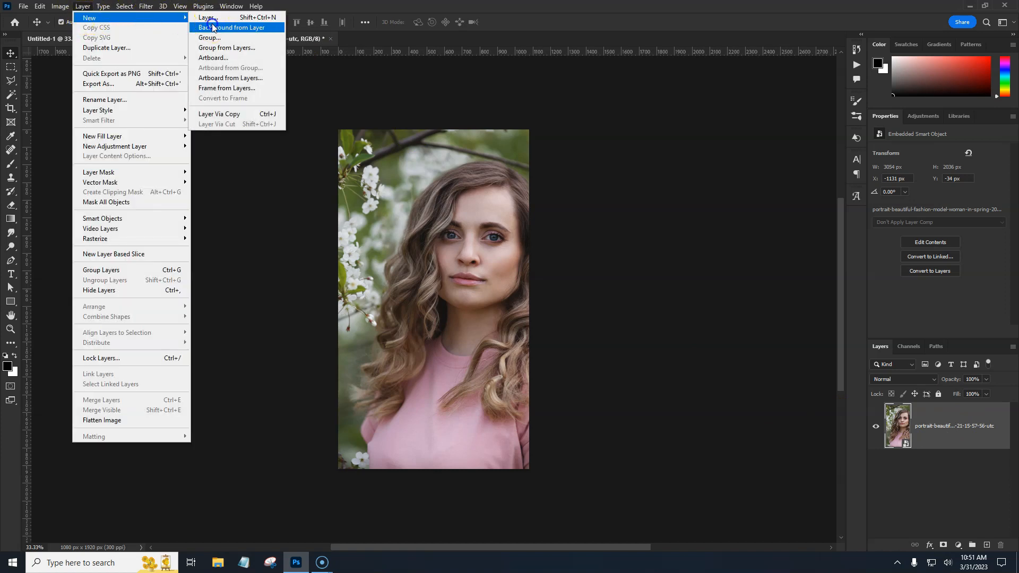
{"action": "left_click", "coordinate": [213, 27]}
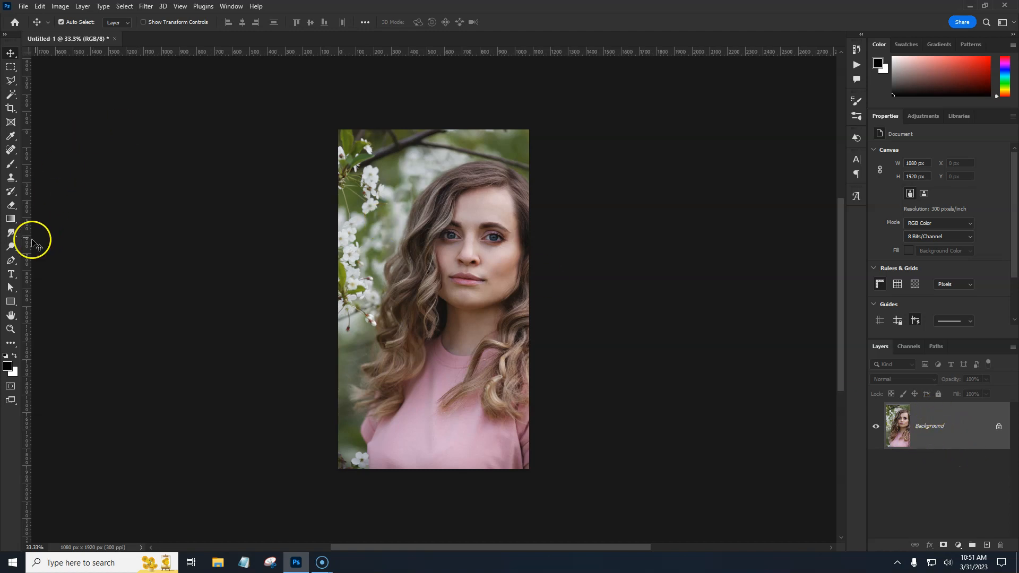
Draw a black rectangle about 557 × 546 px over the woman's face with the Rectangle tool
{"action": "left_click", "coordinate": [11, 302]}
{"action": "left_click", "coordinate": [44, 297]}
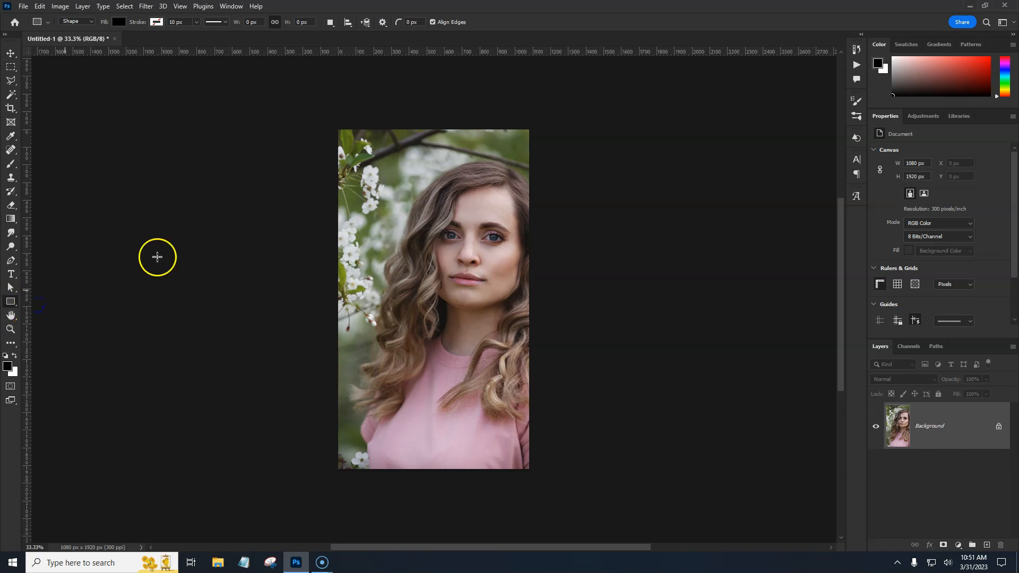
{"action": "left_click_drag", "start_coordinate": [390, 218], "coordinate": [482, 302]}
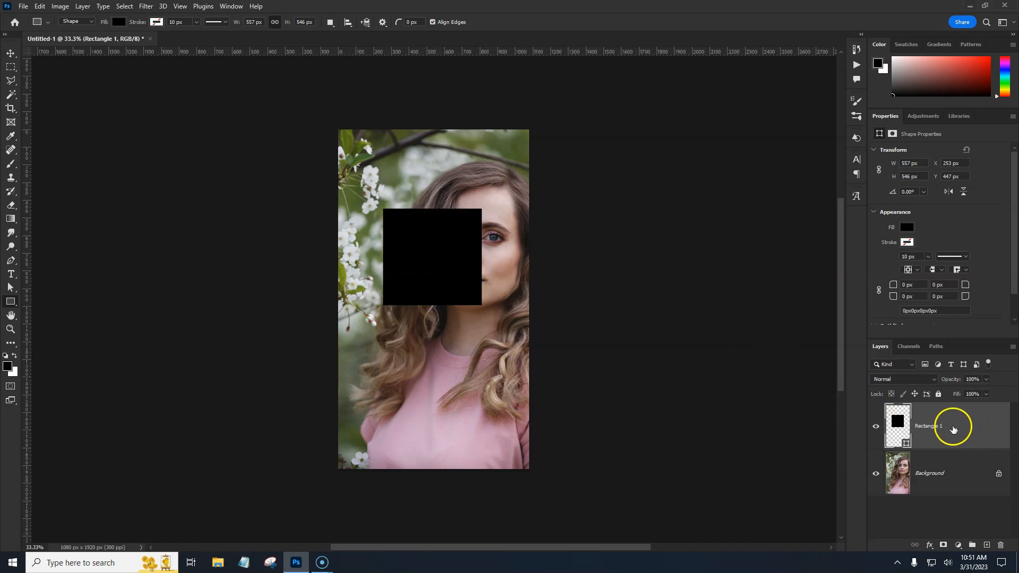
Duplicate the rectangle and enlarge the original rectangle to about 623 × 611 px around the copy
{"action": "key", "text": "ctrl+j"}
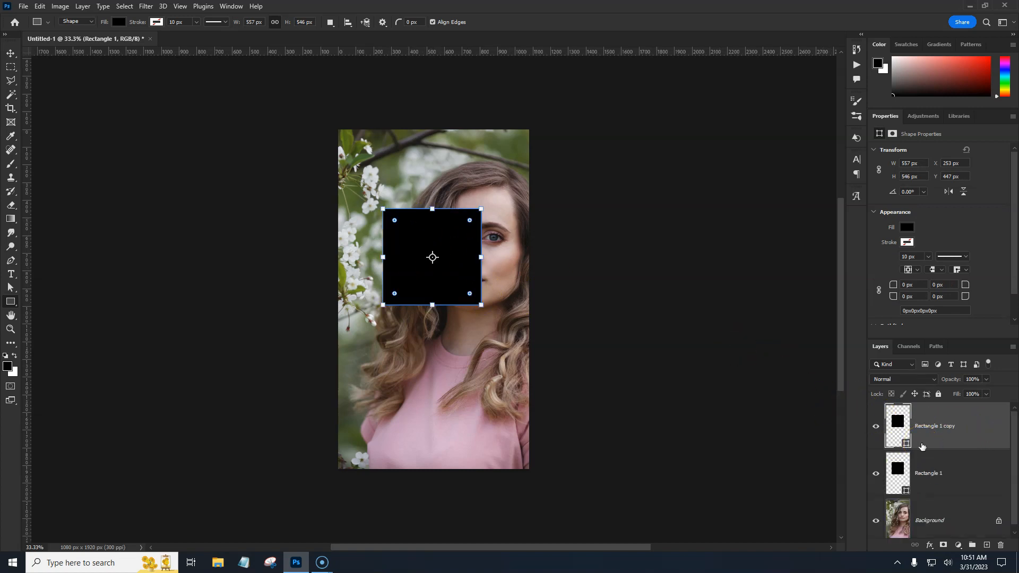
{"action": "left_click", "coordinate": [957, 478]}
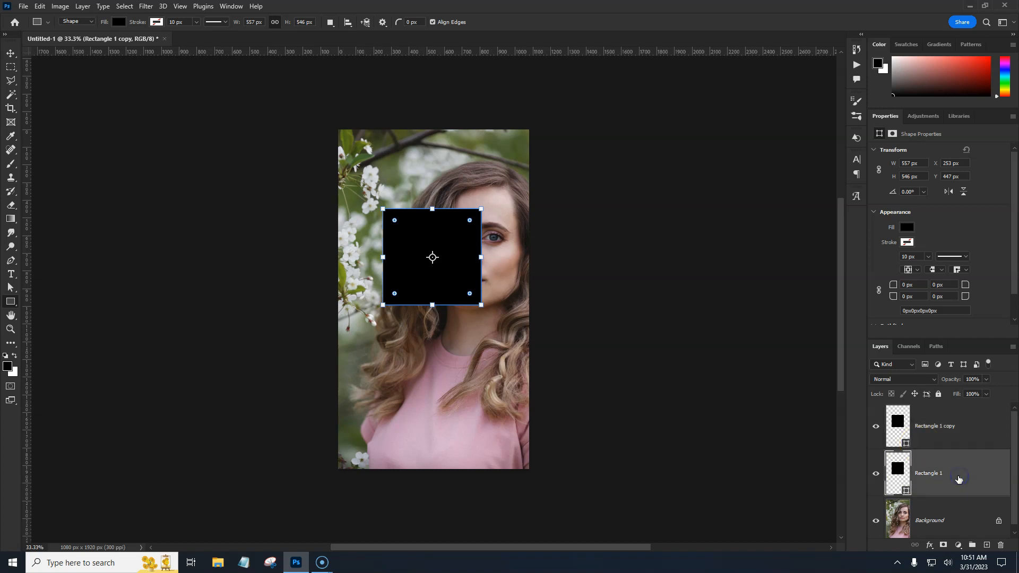
{"action": "key", "text": "ctrl+t"}
{"action": "left_click", "coordinate": [943, 428]}
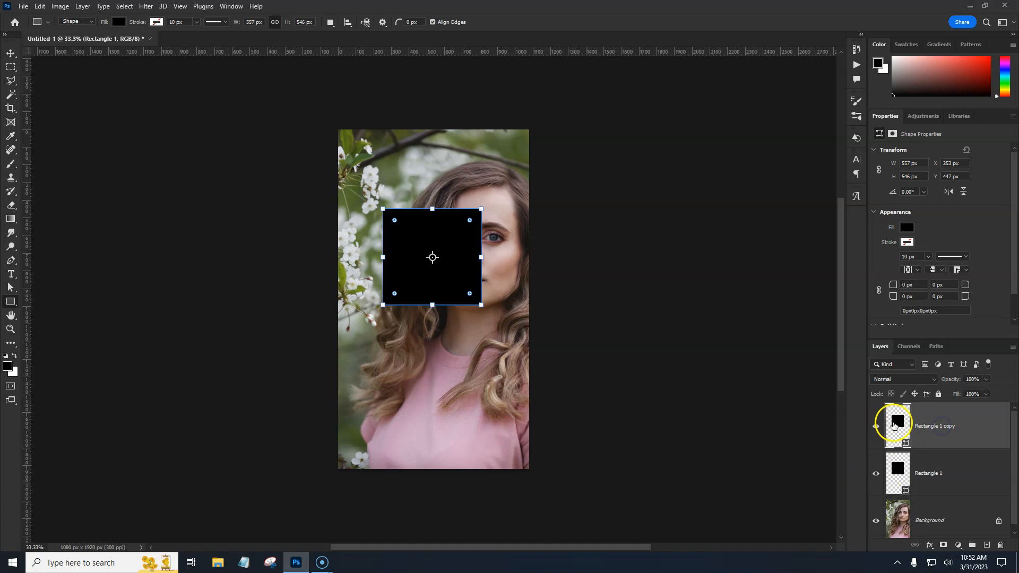
{"action": "left_click", "coordinate": [945, 473]}
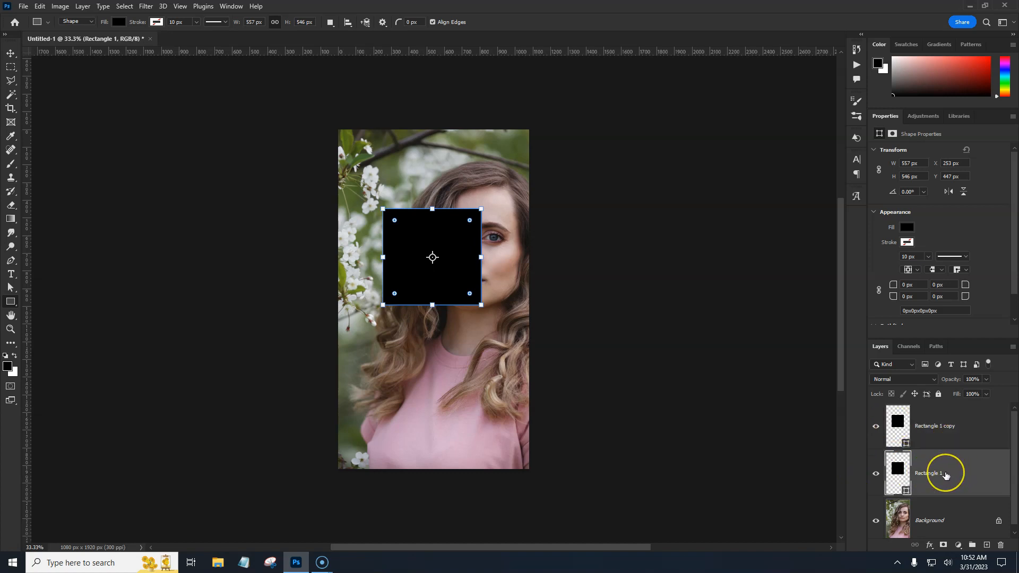
{"action": "key", "text": "ctrl+t"}
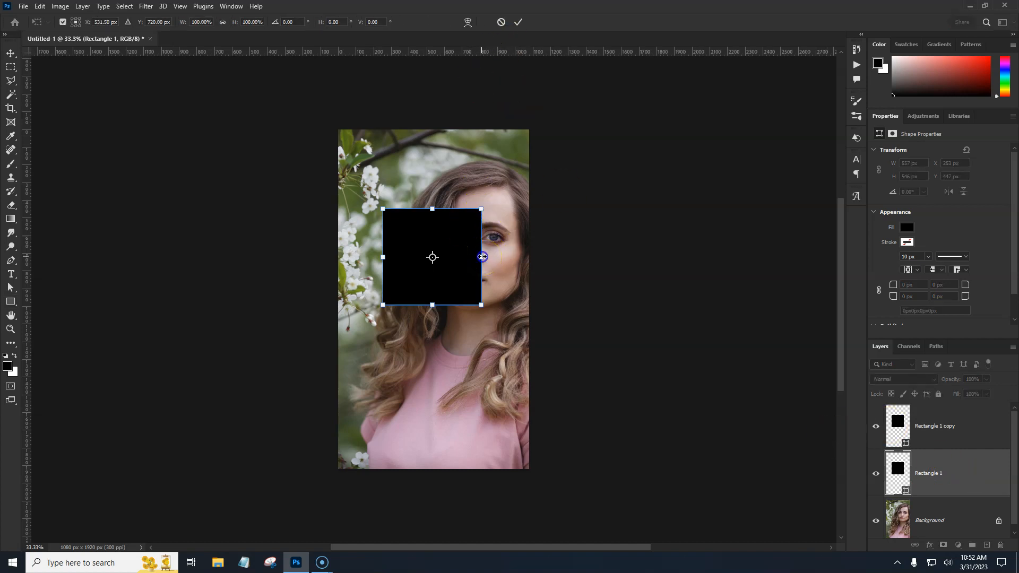
{"action": "left_click_drag", "start_coordinate": [484, 256], "coordinate": [486, 255]}
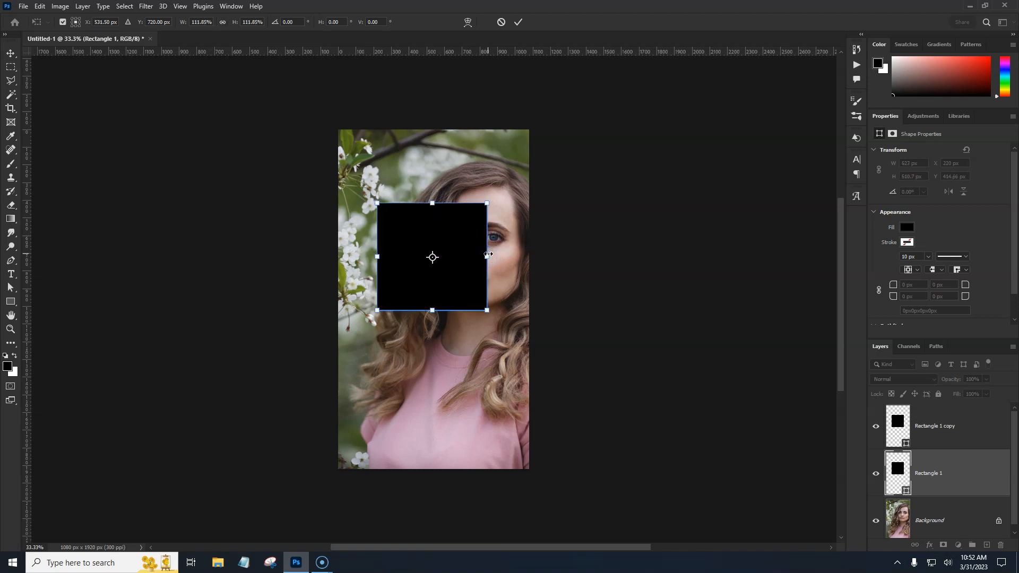
{"action": "left_click", "coordinate": [476, 198]}
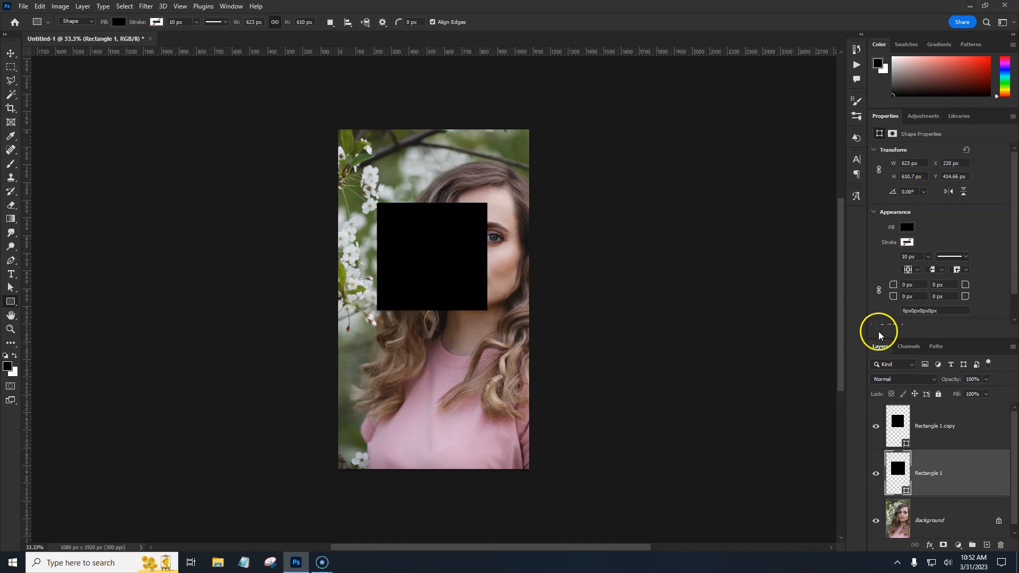
Set the enlarged rectangle's fill colour to off-white #e9e5e5
{"action": "left_click", "coordinate": [906, 227]}
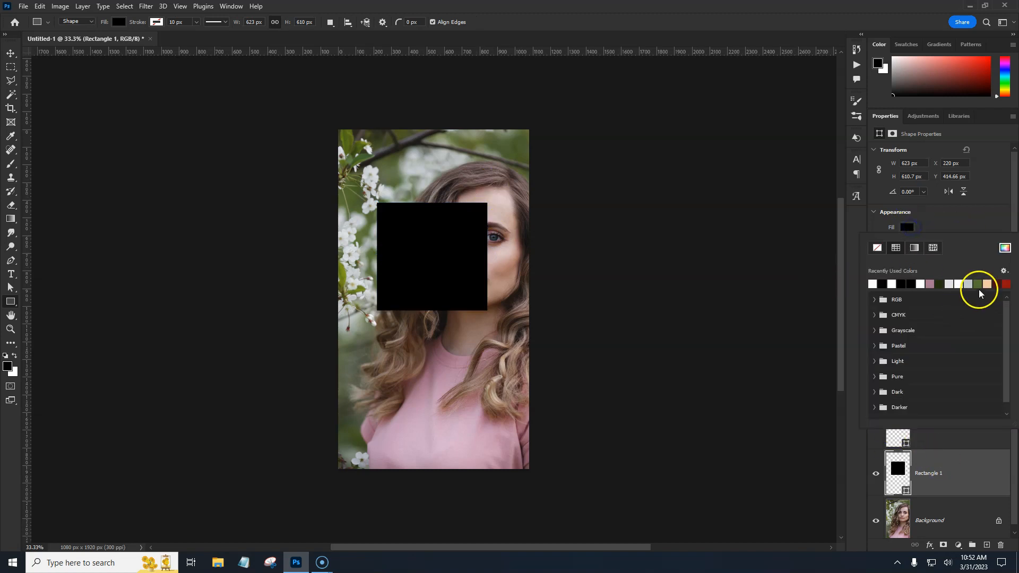
{"action": "left_click", "coordinate": [997, 283]}
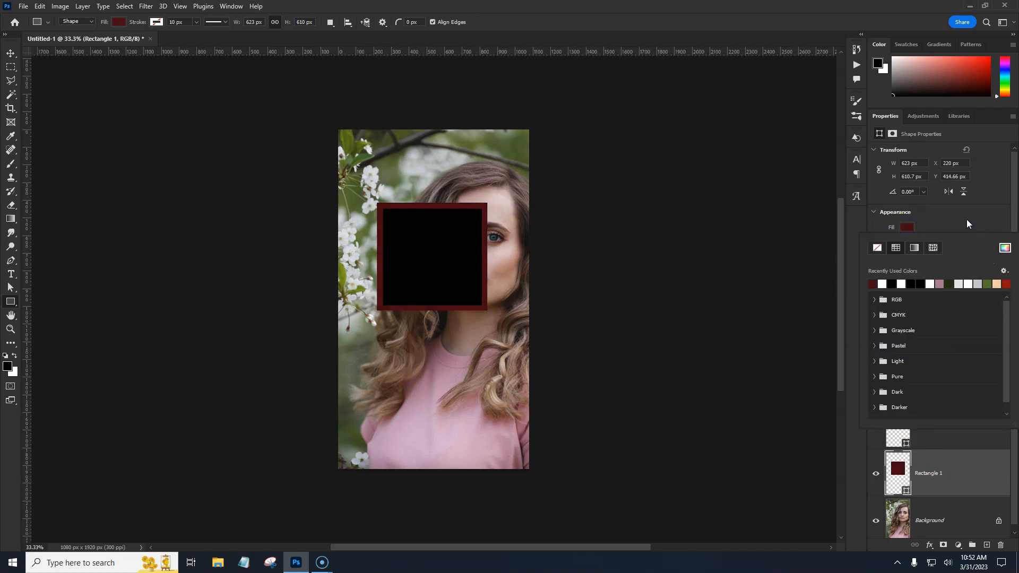
{"action": "left_click", "coordinate": [880, 284]}
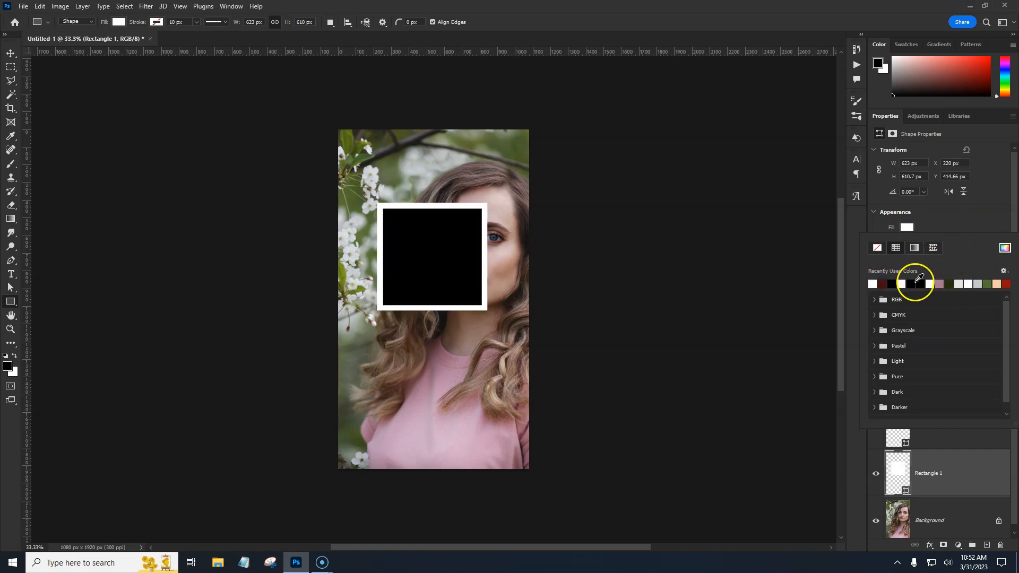
{"action": "left_click", "coordinate": [1005, 248]}
{"action": "mouse_move", "coordinate": [852, 184]}
{"action": "left_mouse_down"}
{"action": "mouse_move", "coordinate": [739, 147]}
{"action": "mouse_move", "coordinate": [740, 181]}
{"action": "mouse_move", "coordinate": [742, 168]}
{"action": "left_mouse_up"}
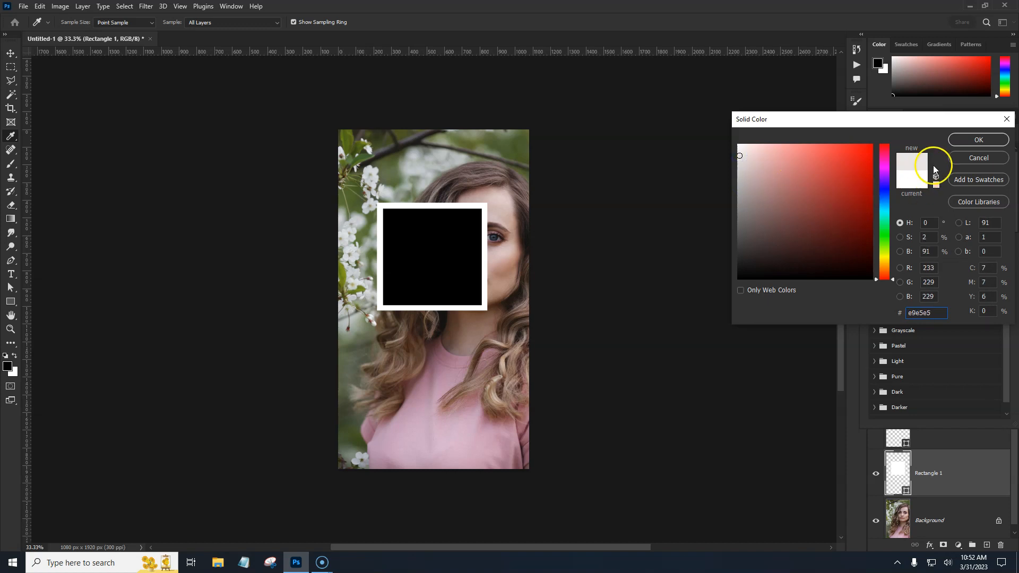
{"action": "left_click", "coordinate": [979, 140]}
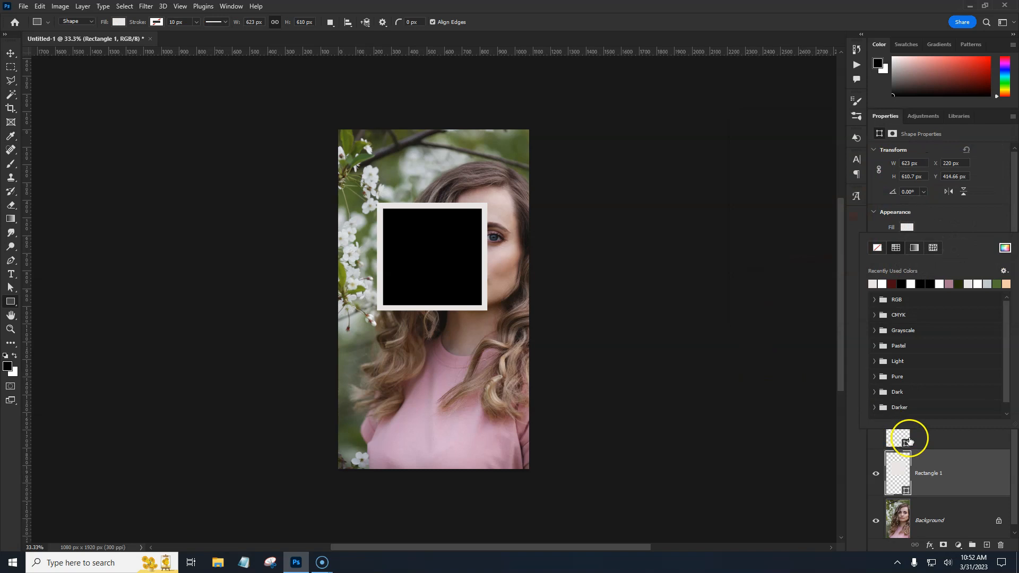
{"action": "left_click", "coordinate": [979, 233]}
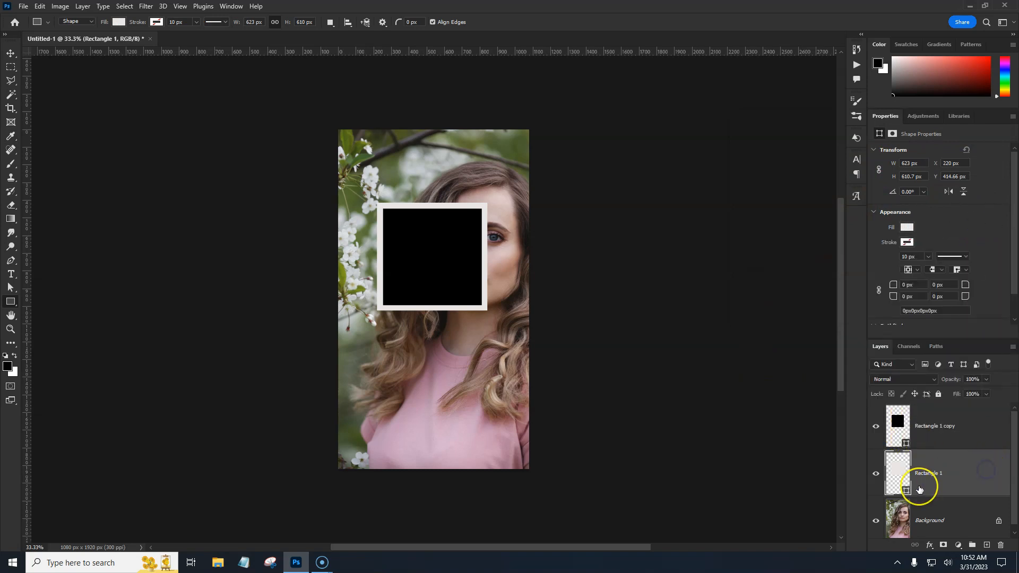
Stretch the frame rectangle downward to about 698 px tall, leaving a wider polaroid-style bottom border
{"action": "key", "text": "ctrl+t"}
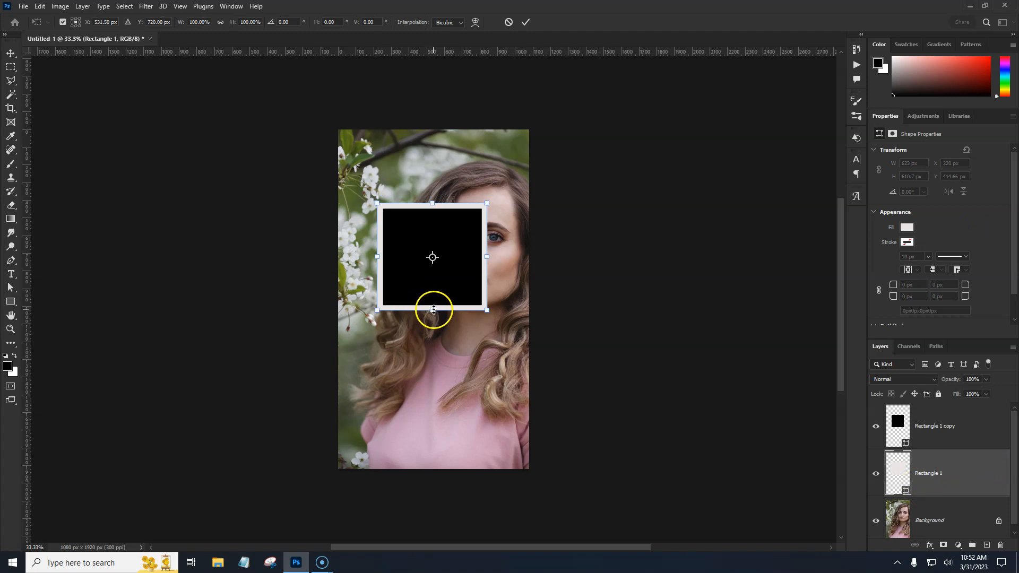
{"action": "left_click_drag", "start_coordinate": [433, 311], "coordinate": [433, 326]}
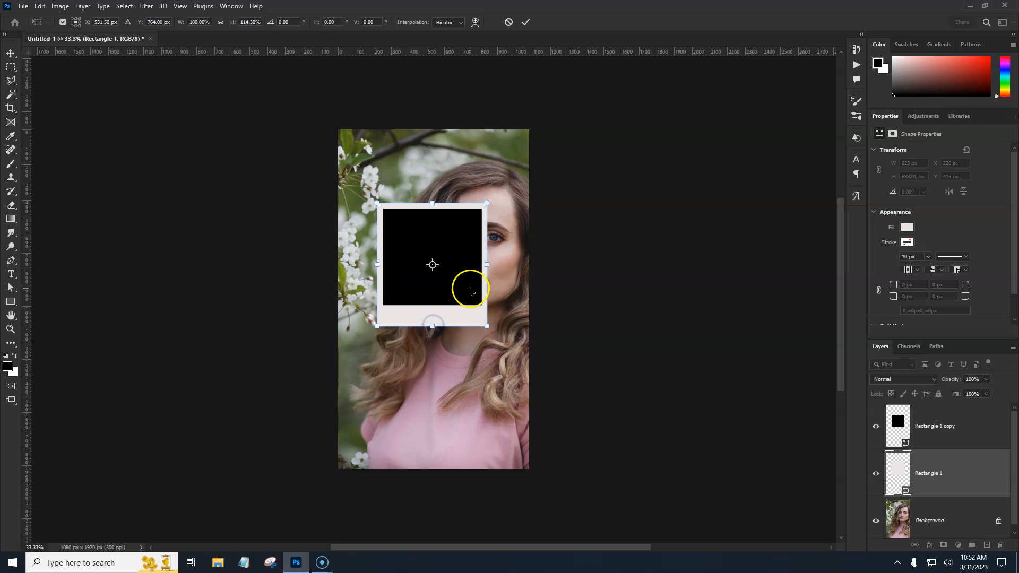
{"action": "key", "text": "Return"}
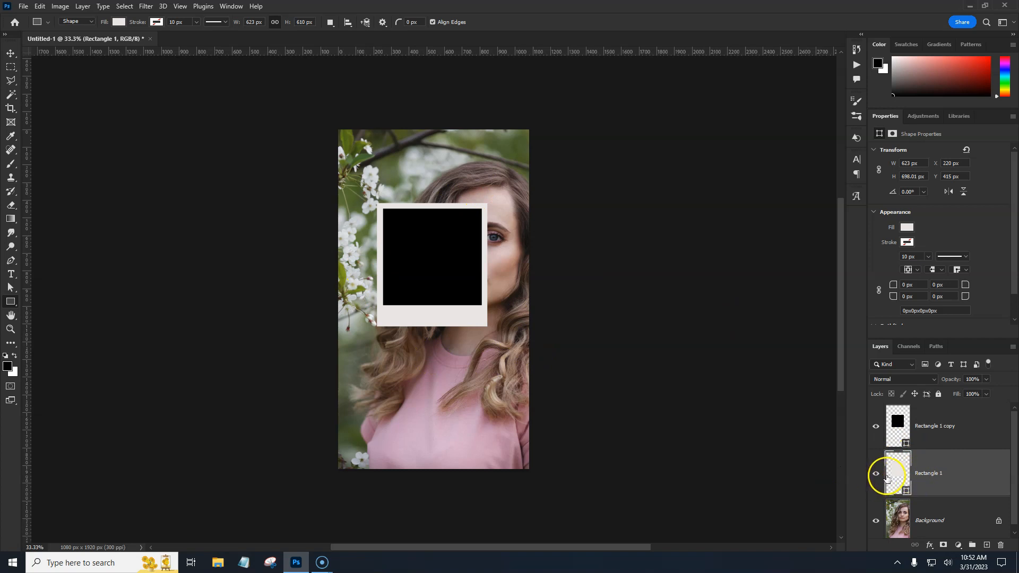
Add a drop shadow to the frame rectangle with 30% opacity, 135° angle, 32 px distance and 30 px size
{"action": "double_click", "coordinate": [969, 477]}
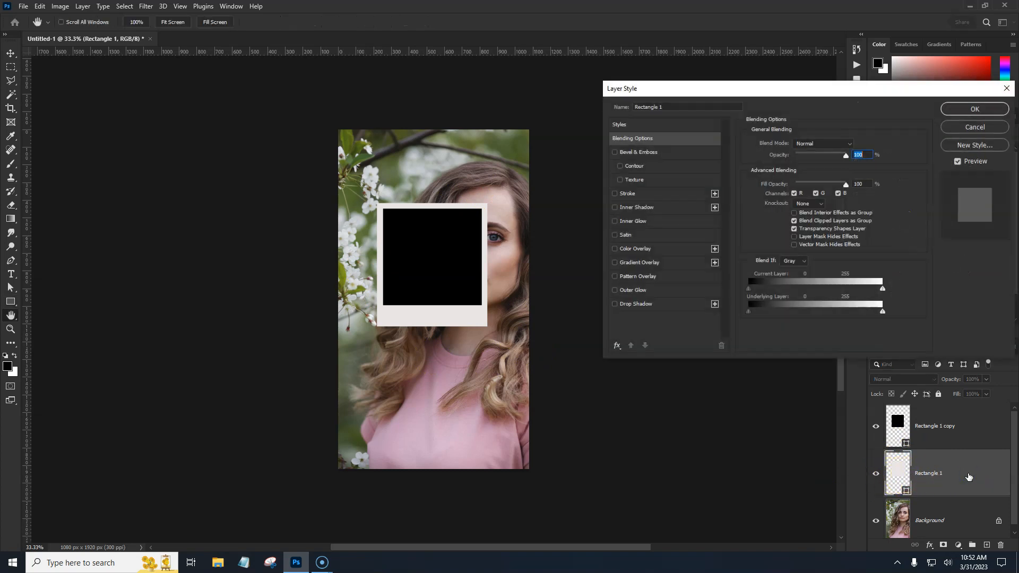
{"action": "left_click", "coordinate": [642, 304]}
{"action": "left_click", "coordinate": [852, 292]}
{"action": "left_click_drag", "start_coordinate": [801, 160], "coordinate": [848, 161]}
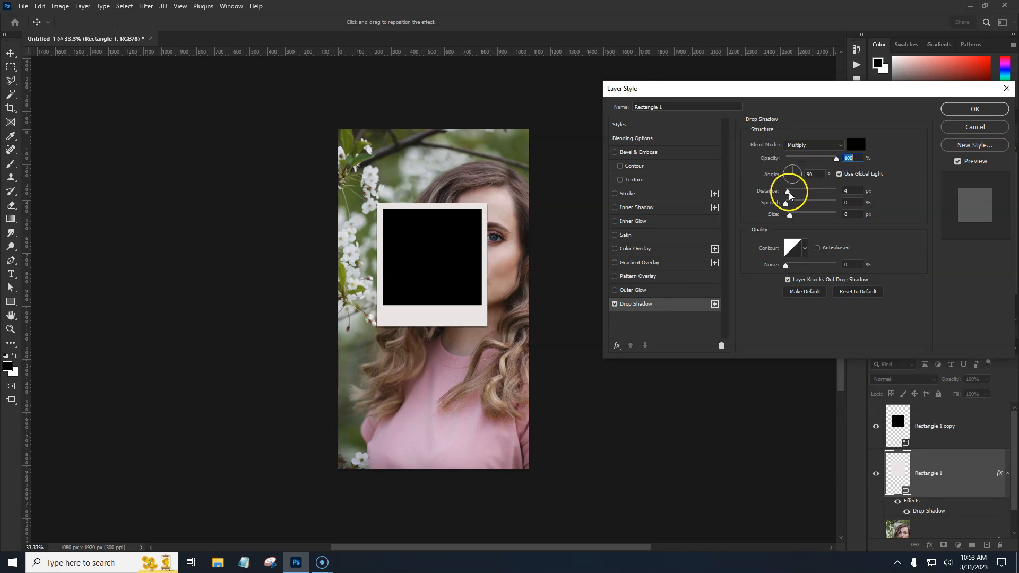
{"action": "left_click_drag", "start_coordinate": [791, 218], "coordinate": [796, 218]}
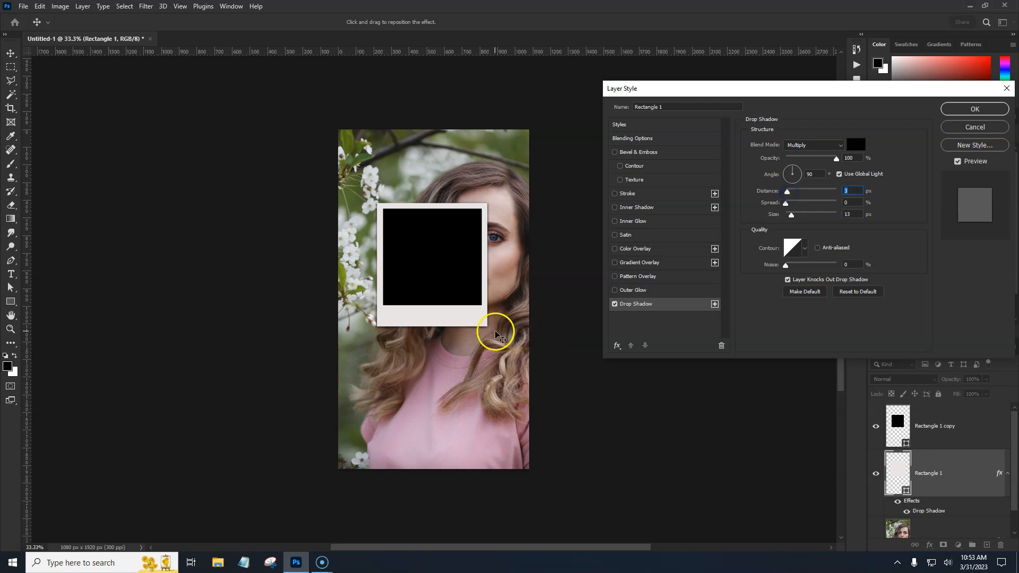
{"action": "left_click", "coordinate": [813, 174]}
{"action": "left_click_drag", "start_coordinate": [485, 322], "coordinate": [491, 331]}
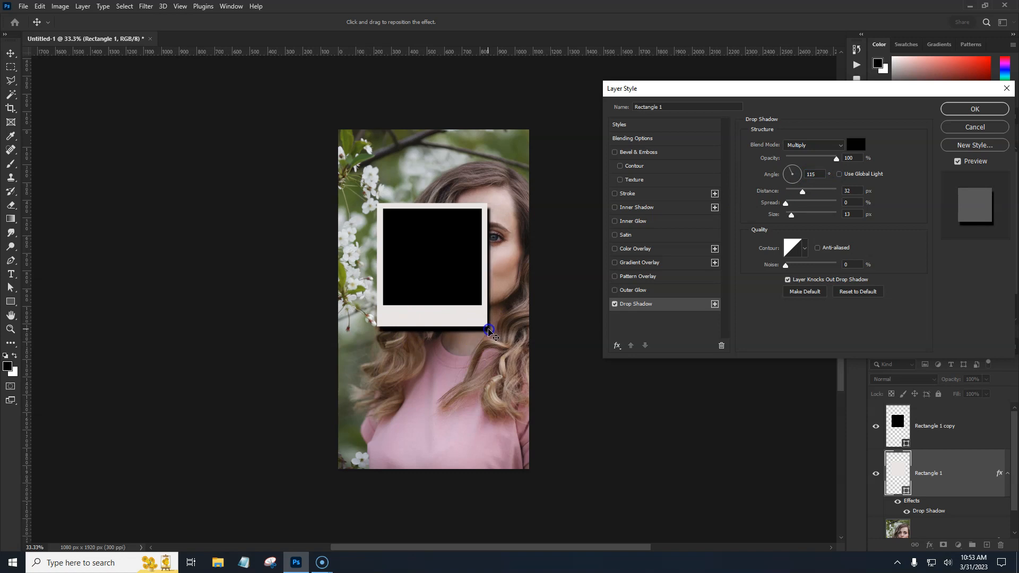
{"action": "left_click", "coordinate": [811, 174]}
{"action": "type", "text": "135"}
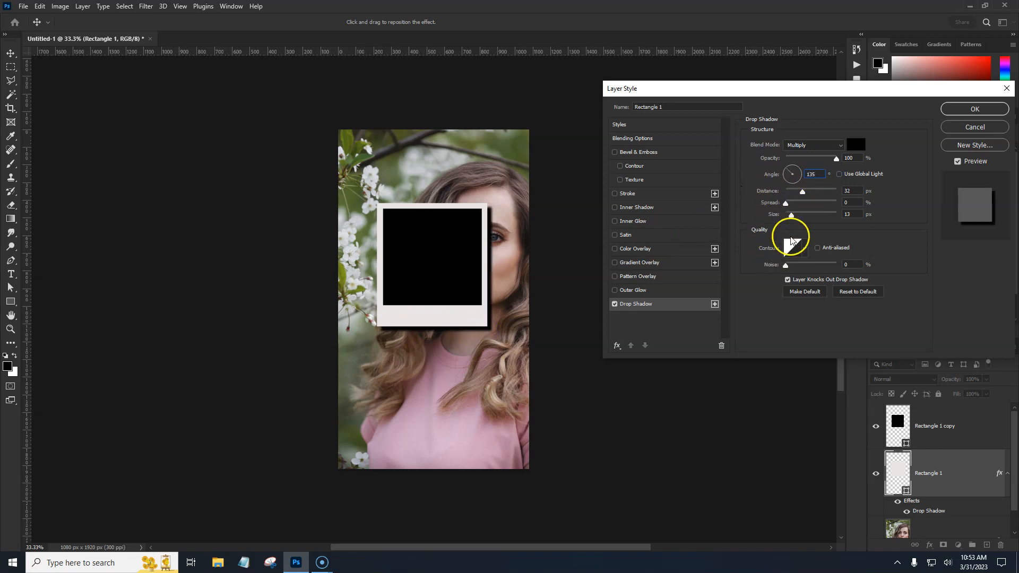
{"action": "left_click_drag", "start_coordinate": [836, 159], "coordinate": [810, 164]}
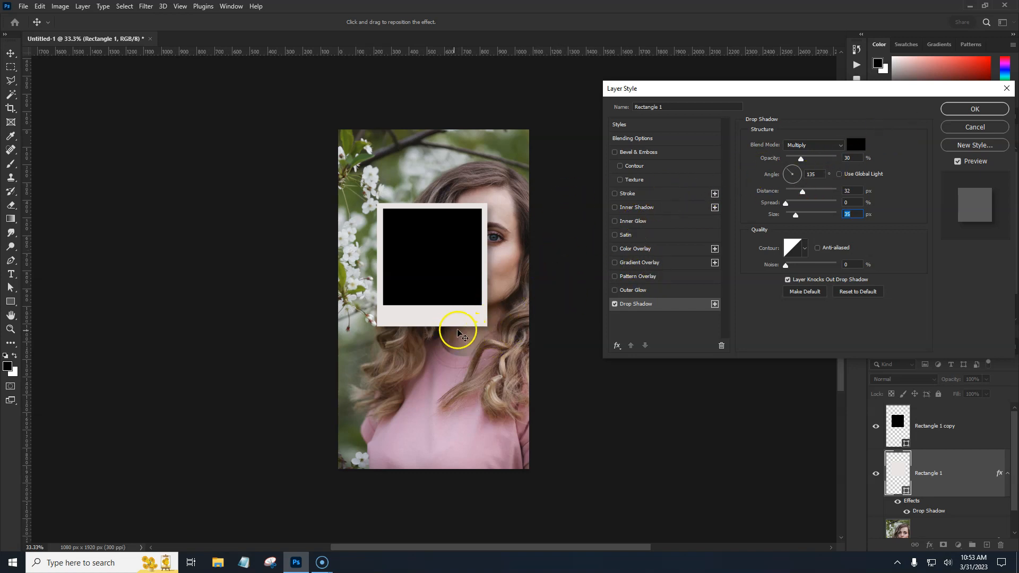
{"action": "left_click", "coordinate": [962, 109]}
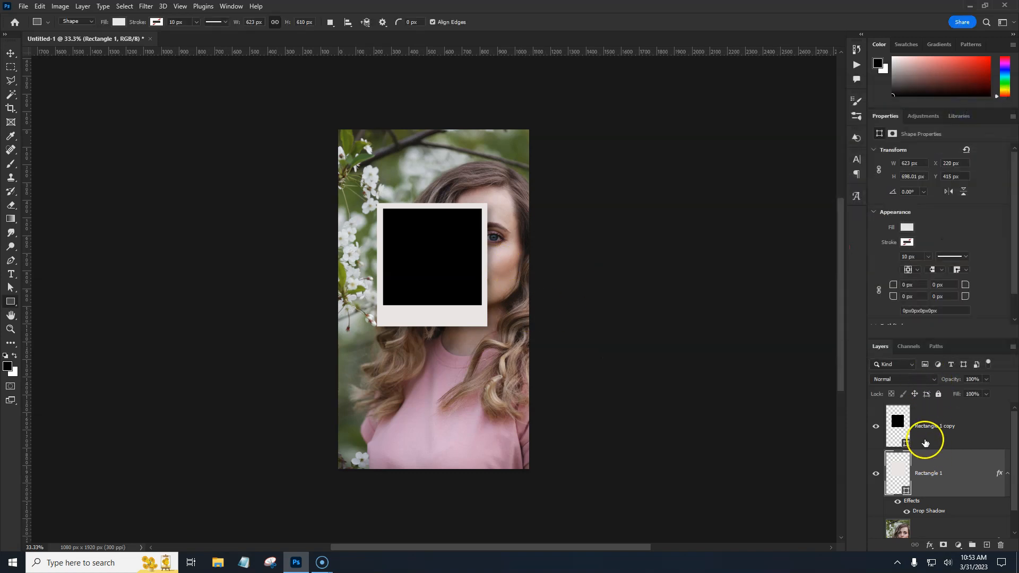
Set the inner rectangle's knockout to Deep and its fill opacity to 0% so the photo shows through
{"action": "left_click", "coordinate": [966, 434]}
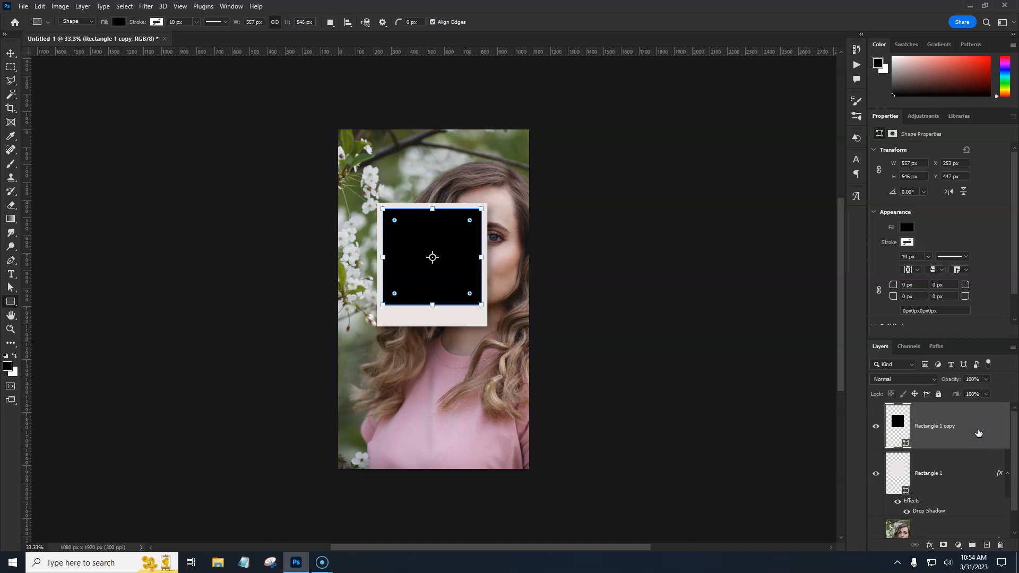
{"action": "double_click", "coordinate": [977, 432]}
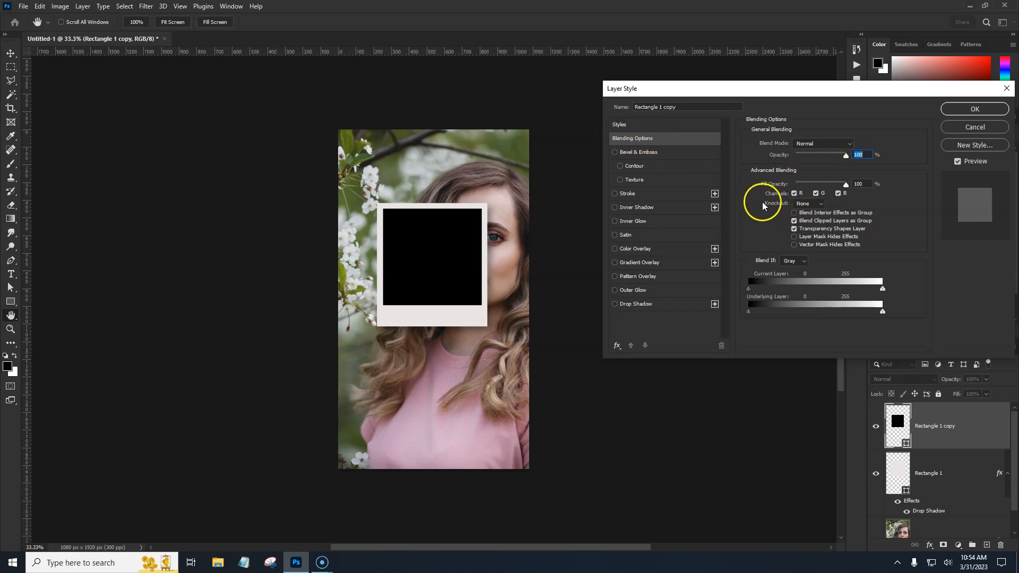
{"action": "left_click", "coordinate": [808, 203]}
{"action": "left_click", "coordinate": [801, 228]}
{"action": "left_click", "coordinate": [769, 185]}
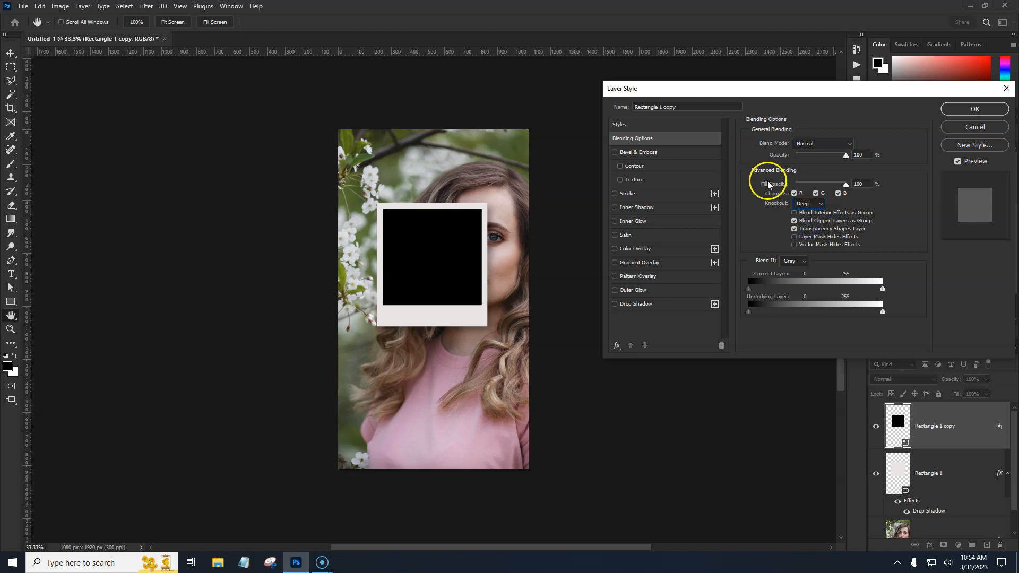
{"action": "left_click_drag", "start_coordinate": [845, 184], "coordinate": [792, 188]}
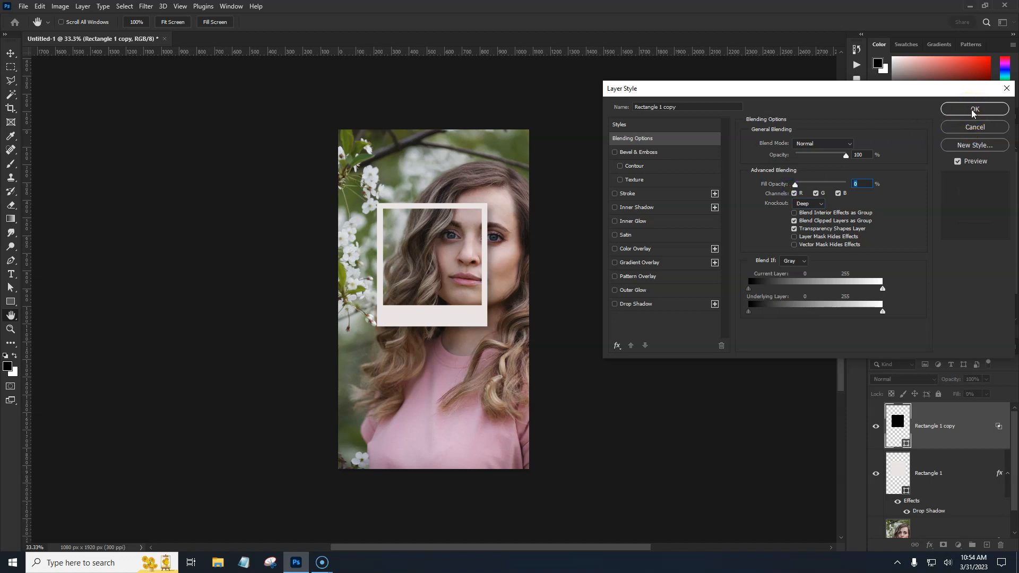
Add an inner shadow to the inner rectangle with 5% choke and about 21 px size
{"action": "left_click", "coordinate": [658, 209]}
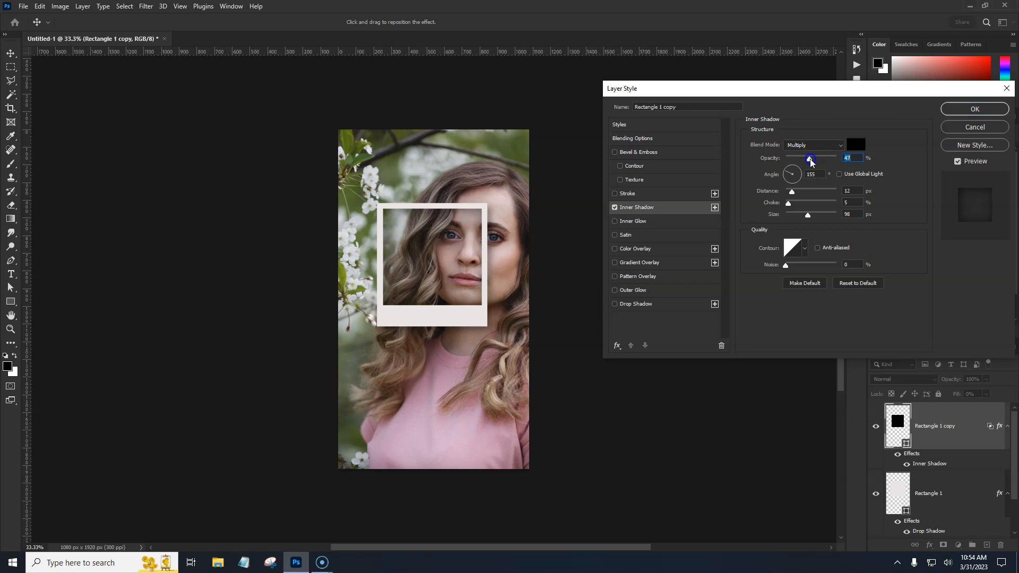
{"action": "left_click_drag", "start_coordinate": [807, 218], "coordinate": [797, 218]}
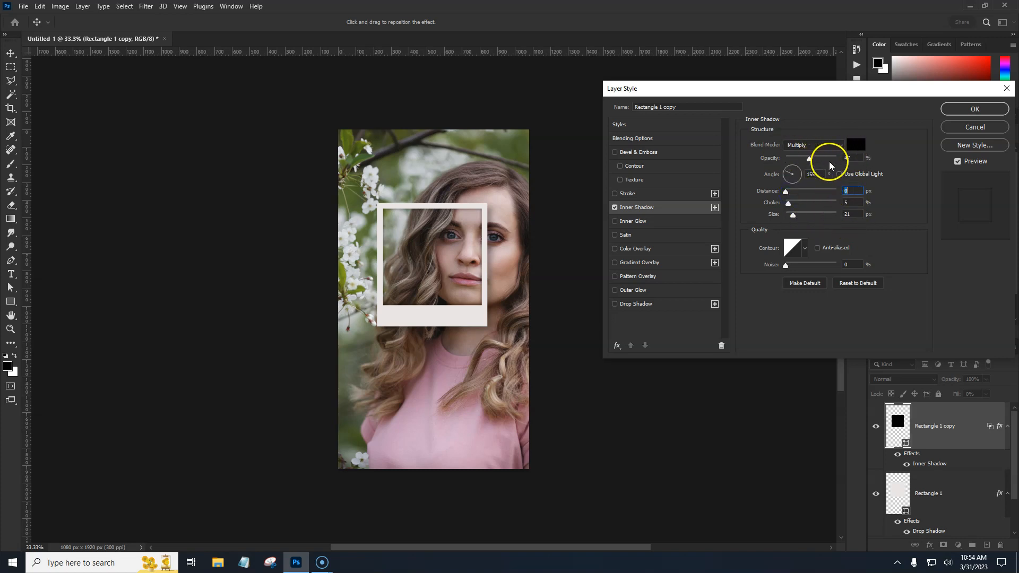
{"action": "left_click", "coordinate": [973, 109]}
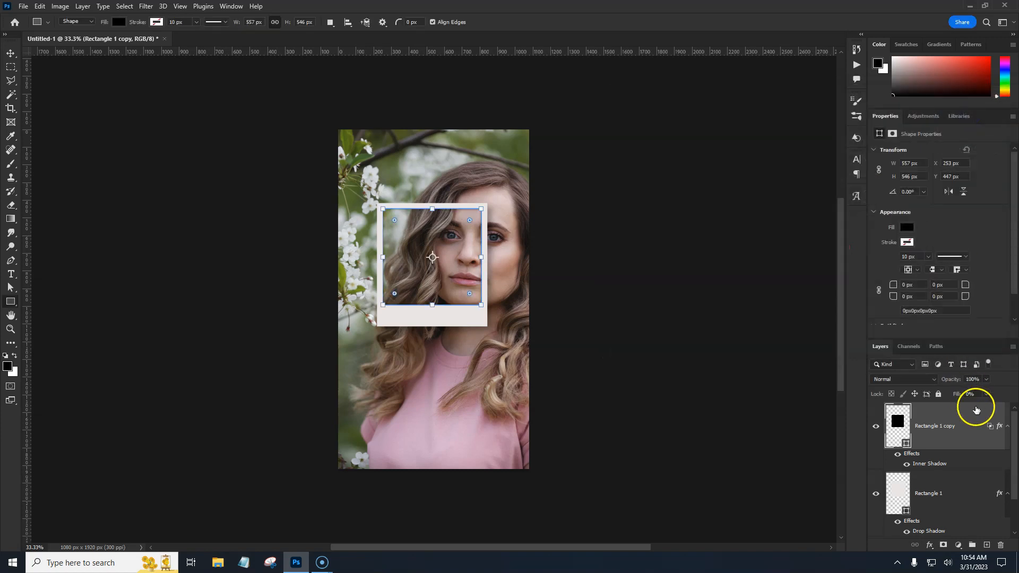
{"action": "key", "text": "Return"}
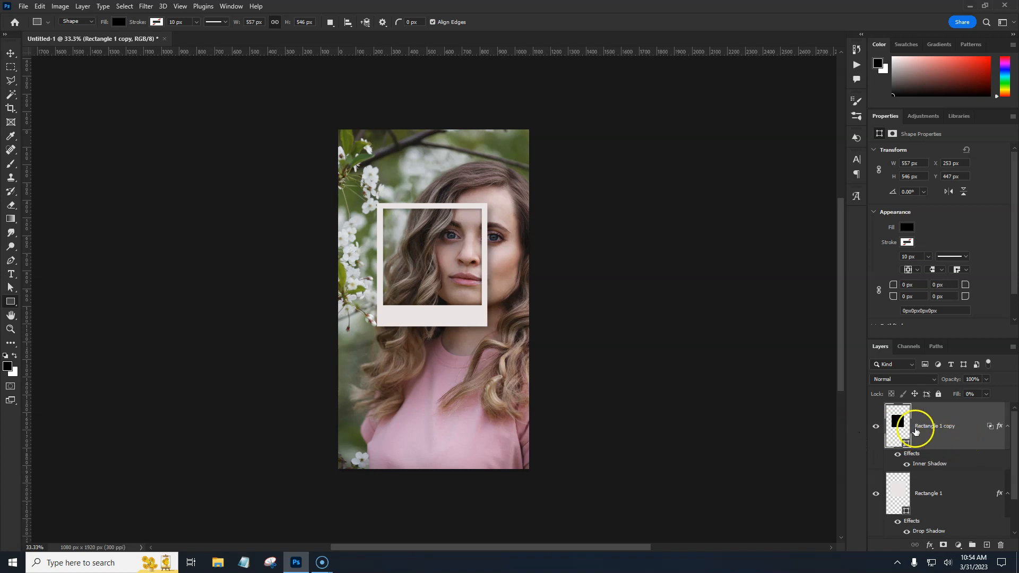
Group the two rectangles and center the group horizontally on the canvas
{"action": "left_click", "coordinate": [960, 493], "text": "ctrl"}
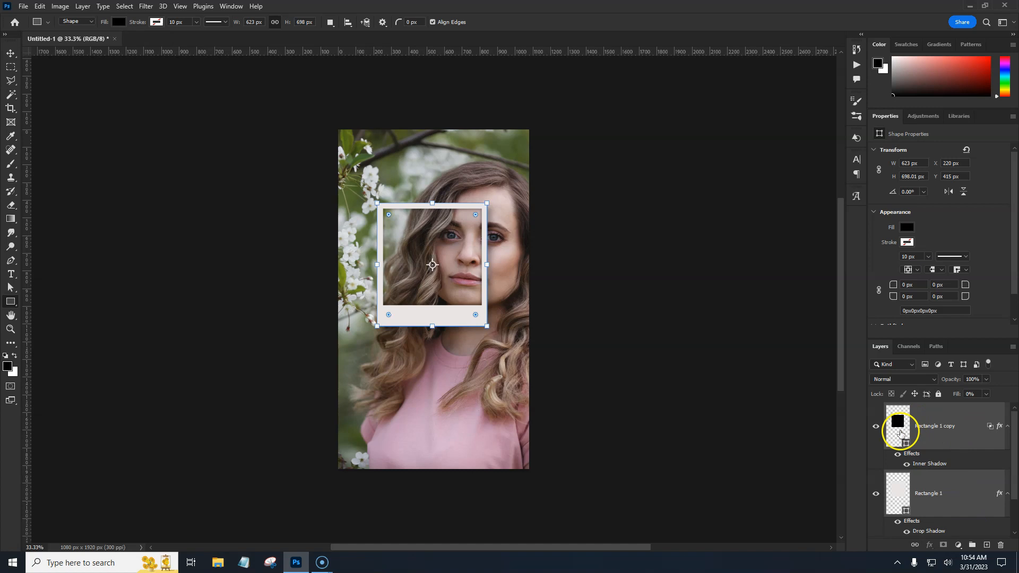
{"action": "left_click", "coordinate": [972, 545]}
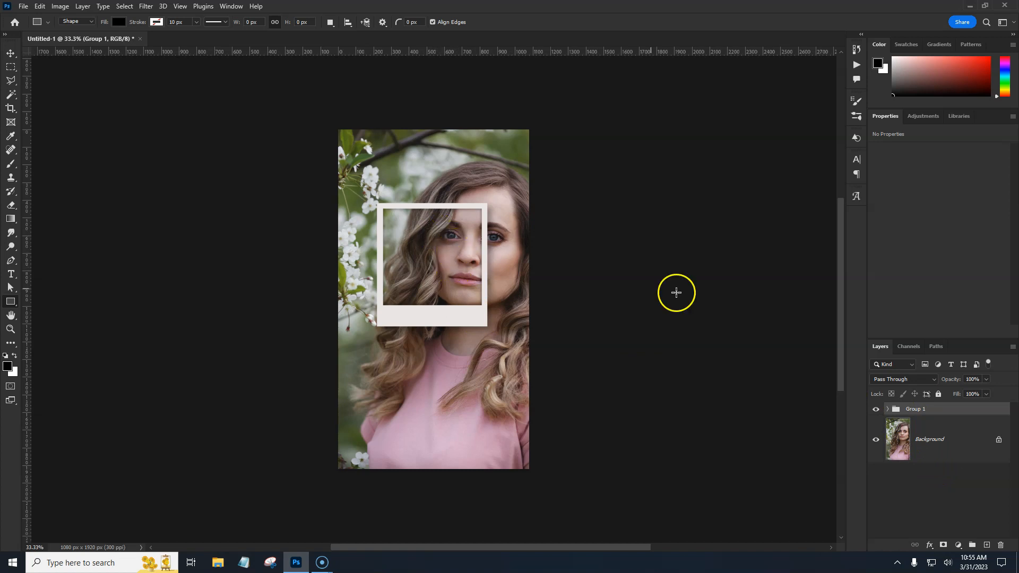
{"action": "left_click", "coordinate": [10, 55]}
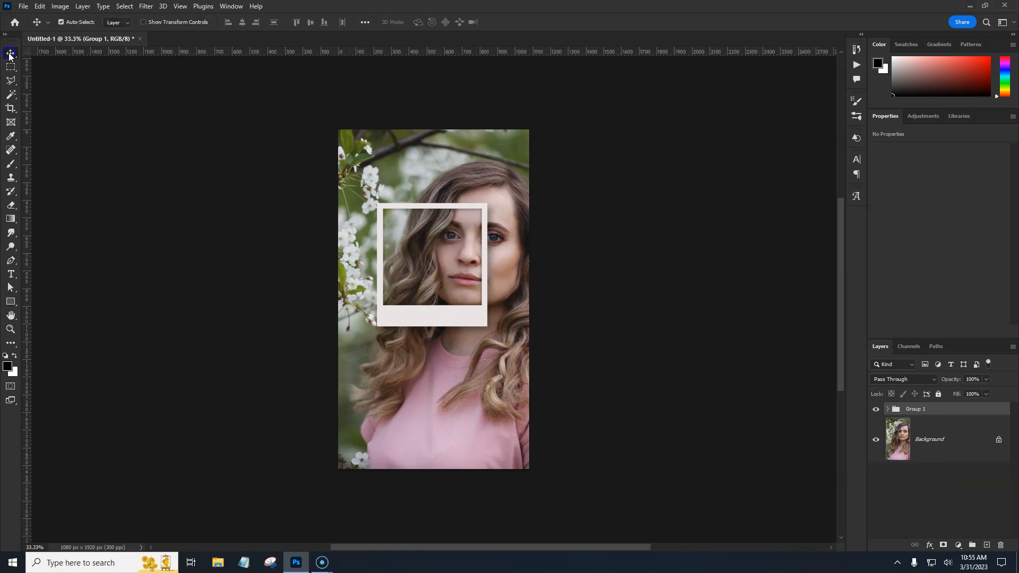
{"action": "left_click", "coordinate": [365, 22]}
{"action": "left_click", "coordinate": [399, 119]}
{"action": "left_click", "coordinate": [400, 133]}
{"action": "left_click", "coordinate": [333, 52]}
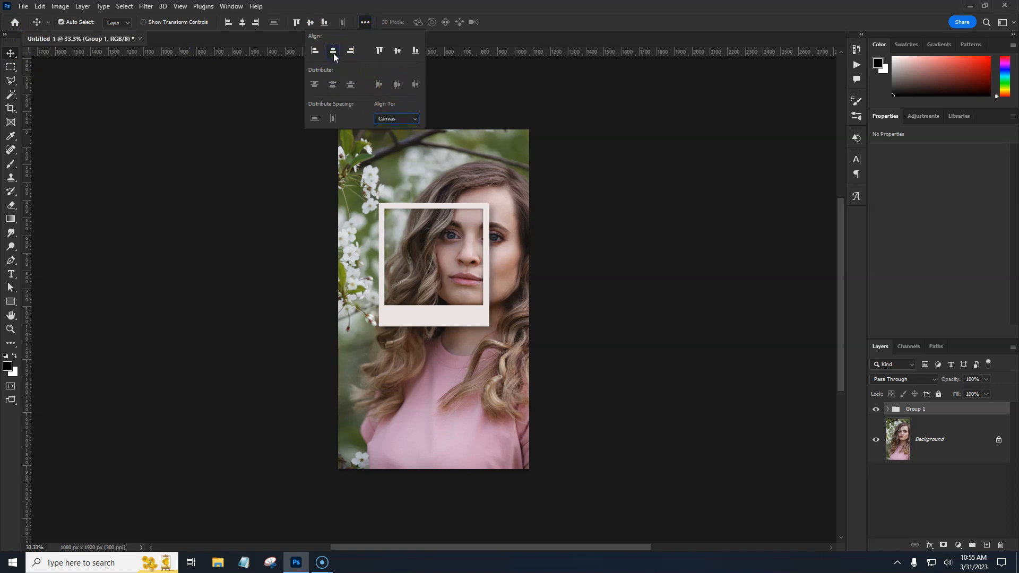
{"action": "left_click", "coordinate": [552, 16]}
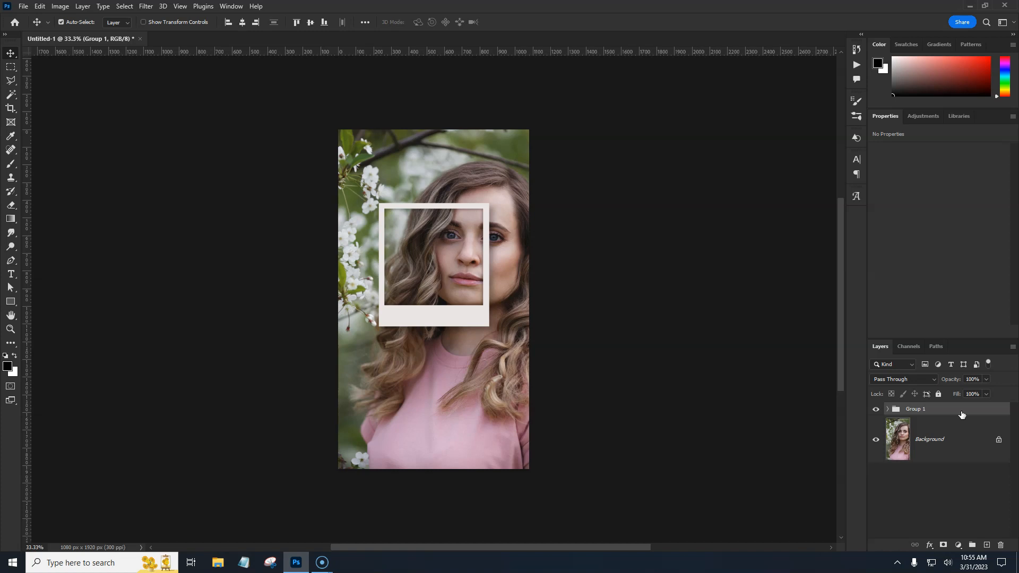
Duplicate the frame group three times
{"action": "key", "text": "ctrl+j"}
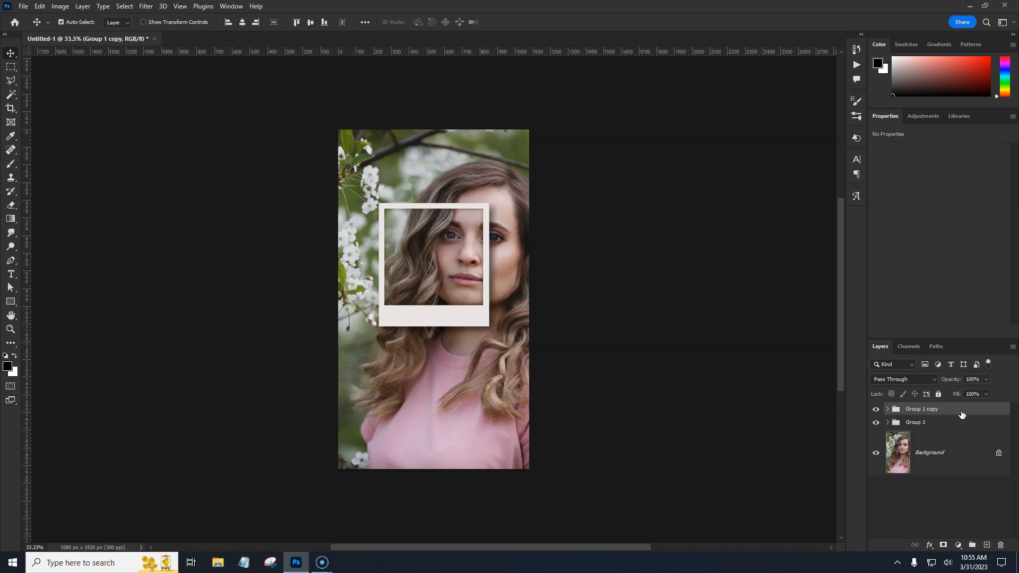
{"action": "key", "text": "ctrl+j"}
{"action": "key", "text": "ctrl+j"}
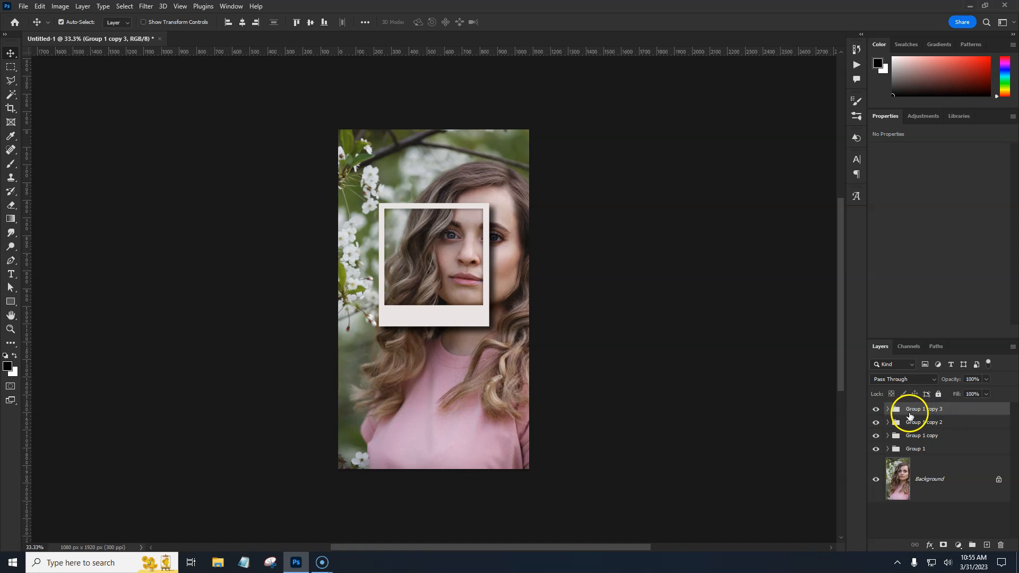
Rotate the top frame copy and move it toward the upper-right edge of the canvas
{"action": "key", "text": "ctrl+t"}
{"action": "left_click_drag", "start_coordinate": [482, 322], "coordinate": [598, 339]}
{"action": "left_click_drag", "start_coordinate": [523, 276], "coordinate": [527, 278]}
{"action": "key", "text": "Return"}
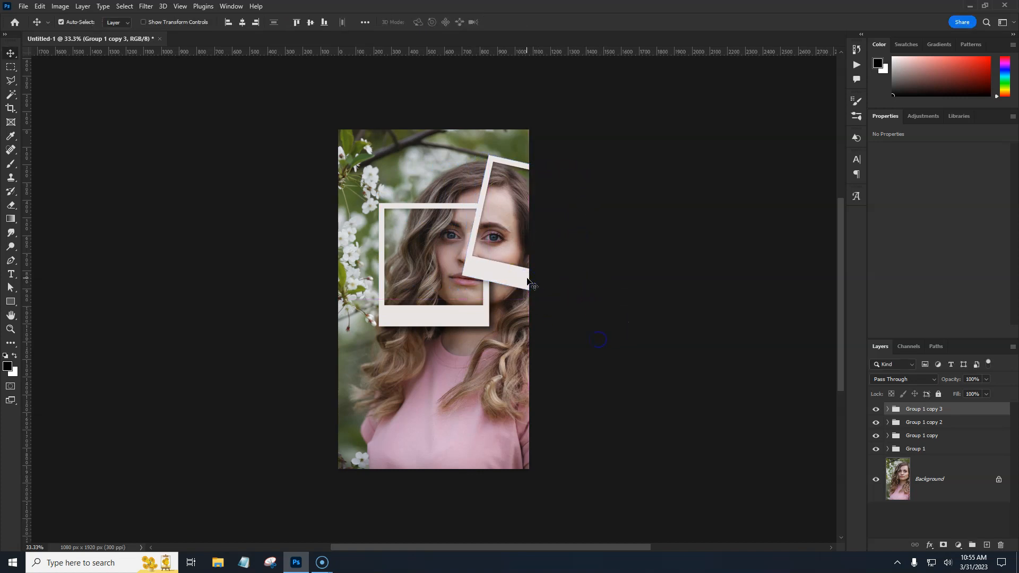
Move the Group 1 copy 2 frame about 357 px right and 578 px down
{"action": "left_click", "coordinate": [935, 423]}
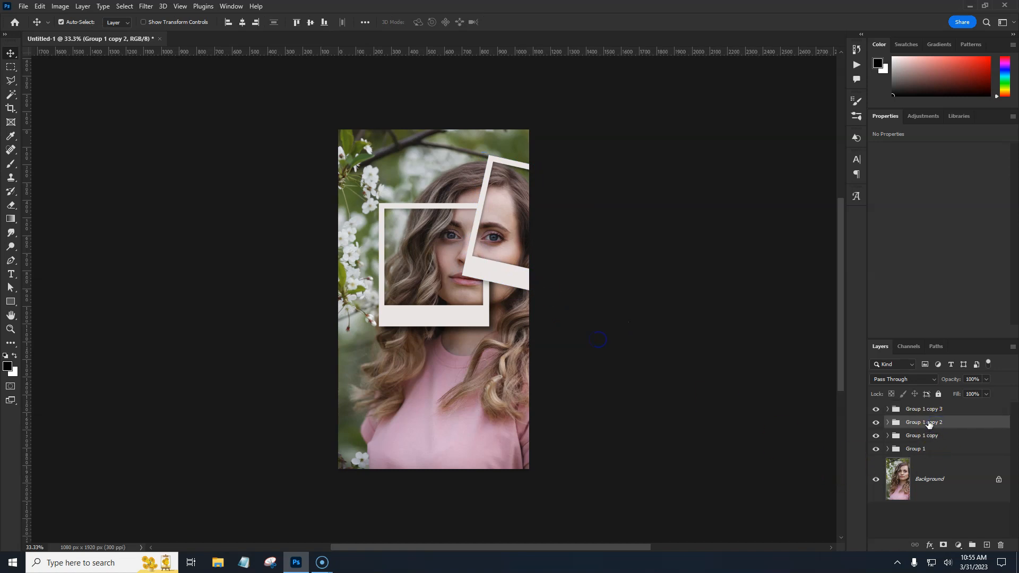
{"action": "key", "text": "ctrl+t"}
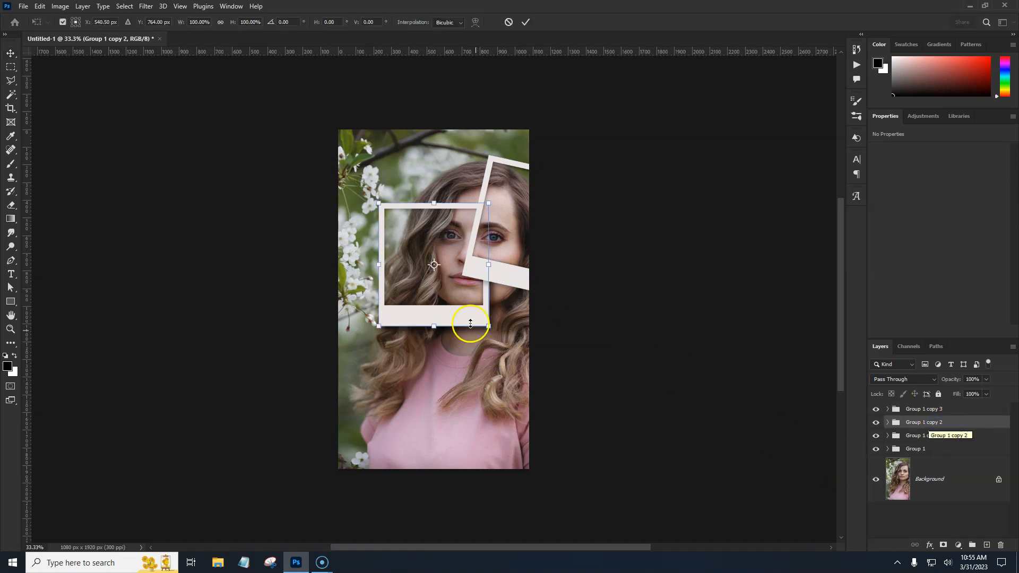
{"action": "left_click_drag", "start_coordinate": [477, 342], "coordinate": [525, 418]}
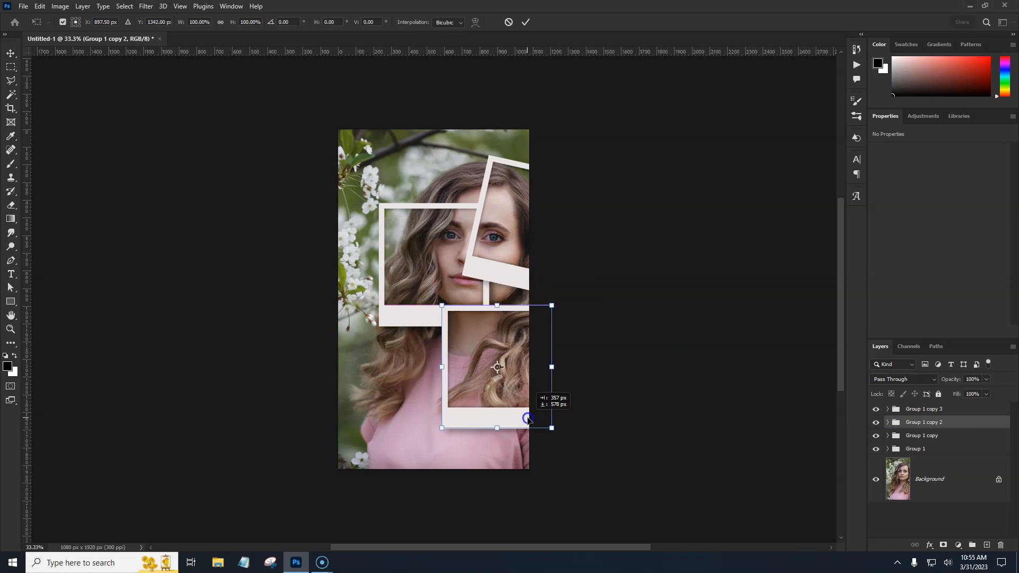
{"action": "key", "text": "Return"}
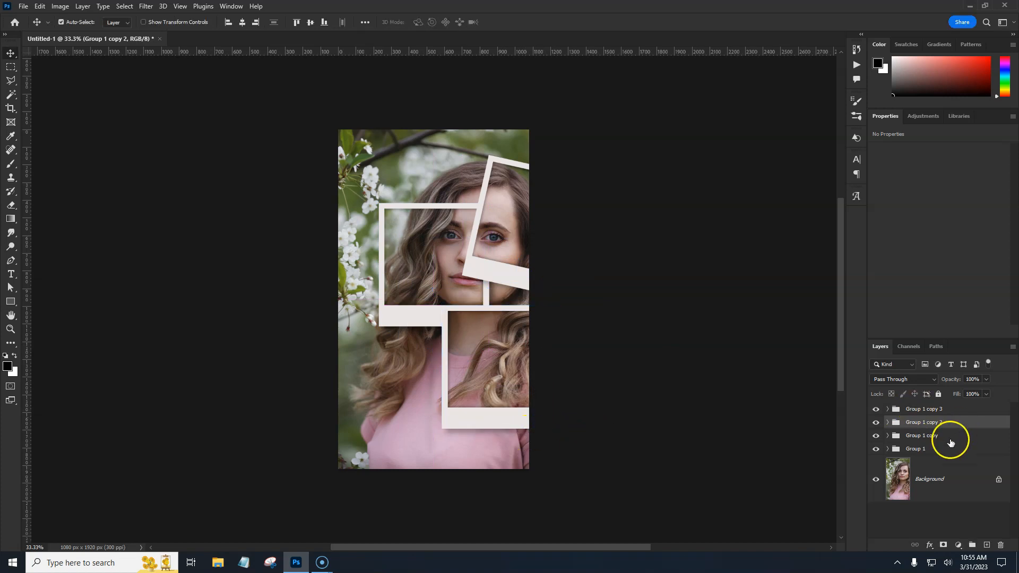
Move the Group 1 copy frame to the lower left and rotate it counter-clockwise
{"action": "left_click", "coordinate": [947, 437]}
{"action": "key", "text": "ctrl+t"}
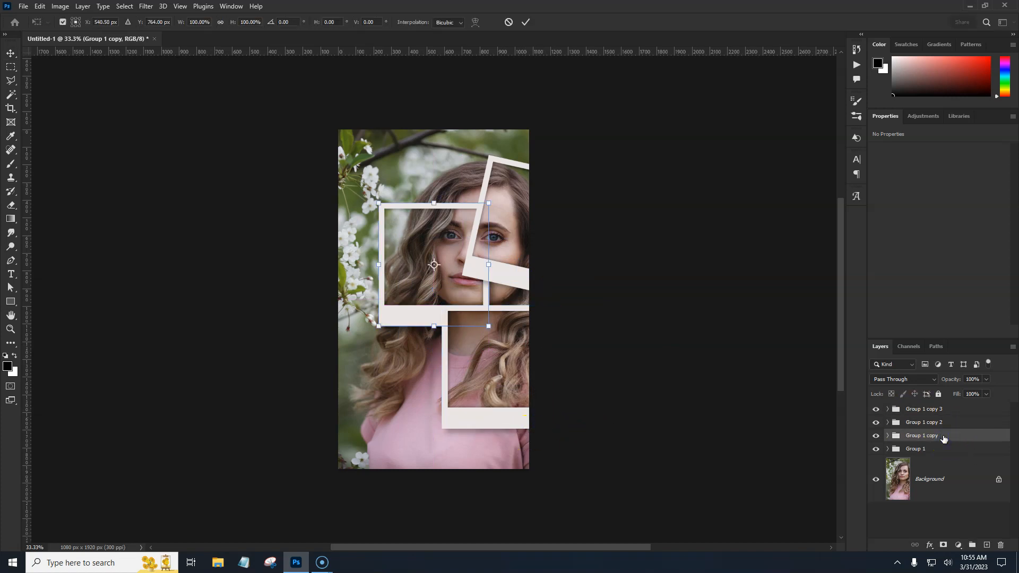
{"action": "left_click_drag", "start_coordinate": [412, 318], "coordinate": [371, 406]}
{"action": "left_click_drag", "start_coordinate": [448, 418], "coordinate": [466, 392]}
{"action": "key", "text": "Return"}
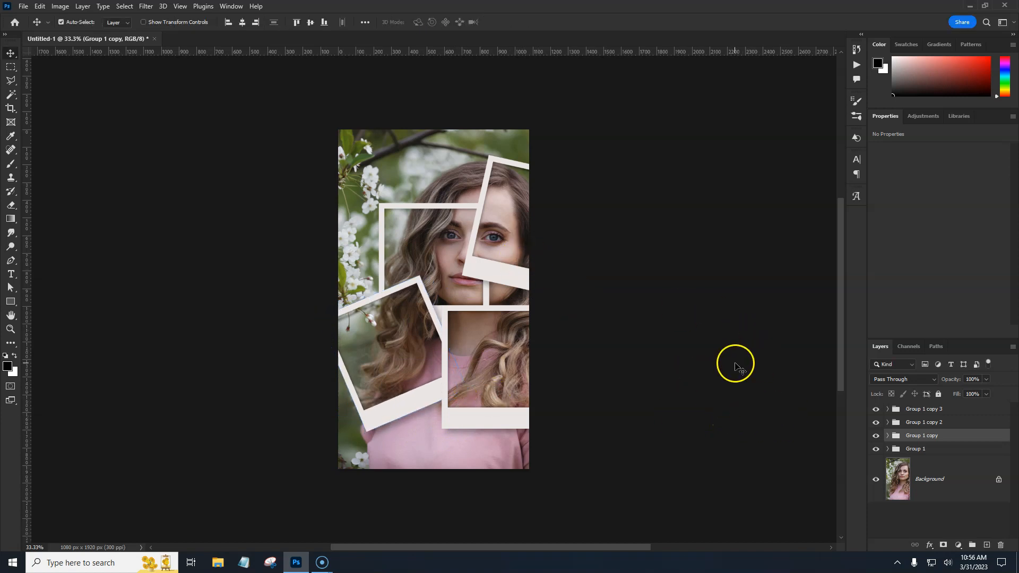
Duplicate the tilted upper-right frame and move the copy to the upper-left corner
{"action": "left_click", "coordinate": [944, 412]}
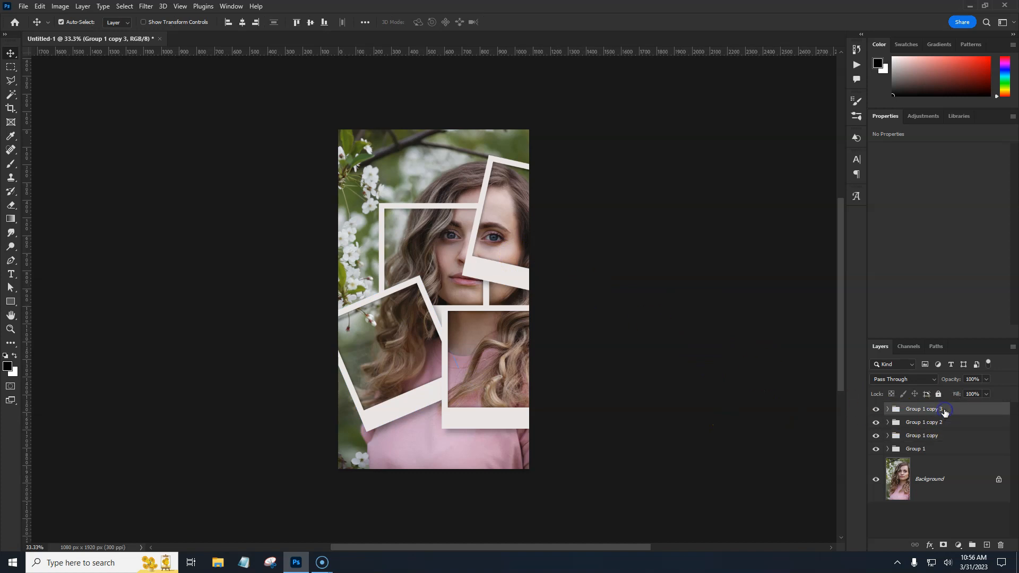
{"action": "key", "text": "ctrl+j"}
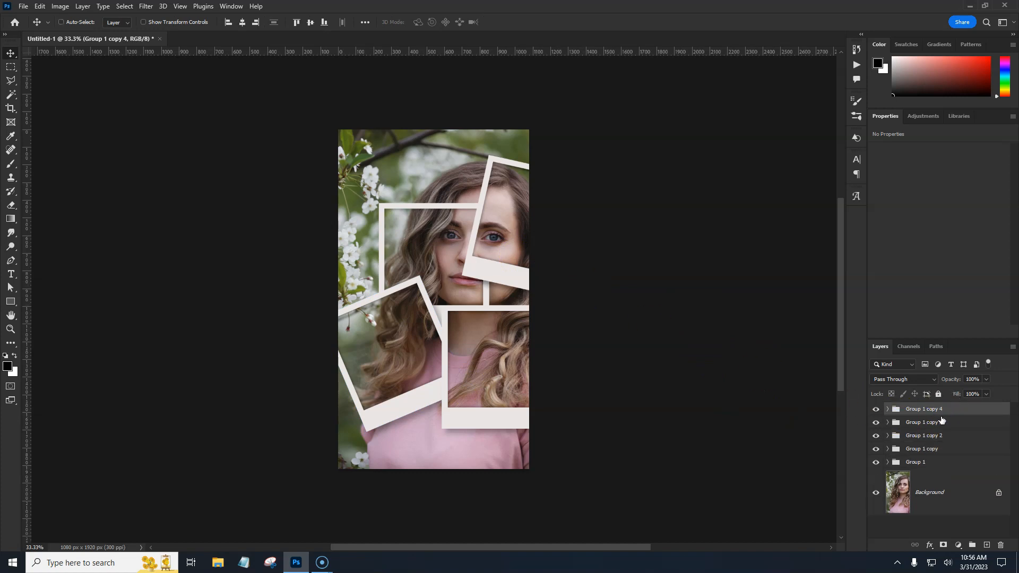
{"action": "key", "text": "ctrl+t"}
{"action": "left_click_drag", "start_coordinate": [509, 281], "coordinate": [350, 231]}
{"action": "key", "text": "Return"}
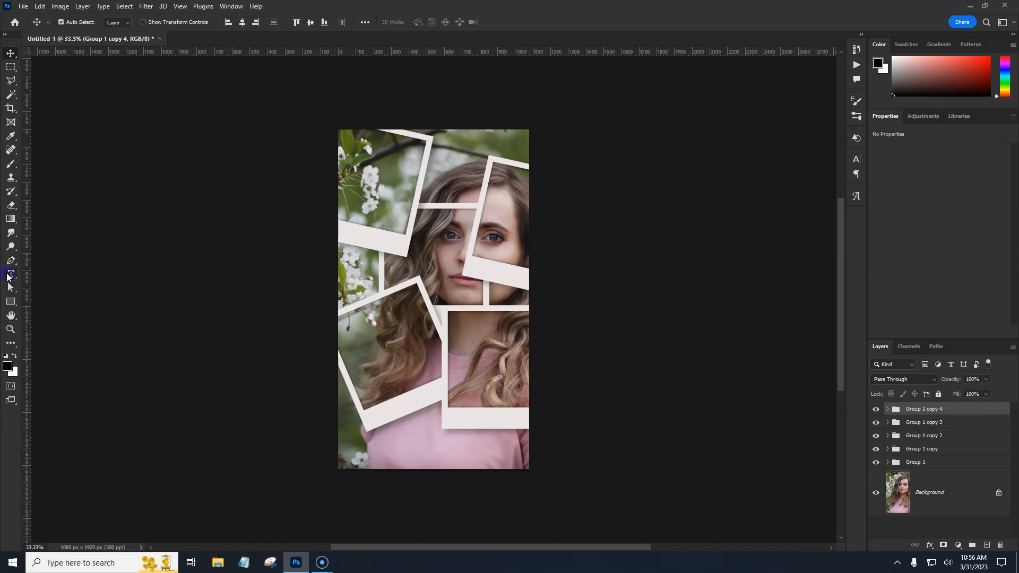
Create a Lindsey Signature text layer near the bottom of the canvas reading "Spring Sessioj"
{"action": "left_click", "coordinate": [7, 277]}
{"action": "left_click", "coordinate": [46, 274]}
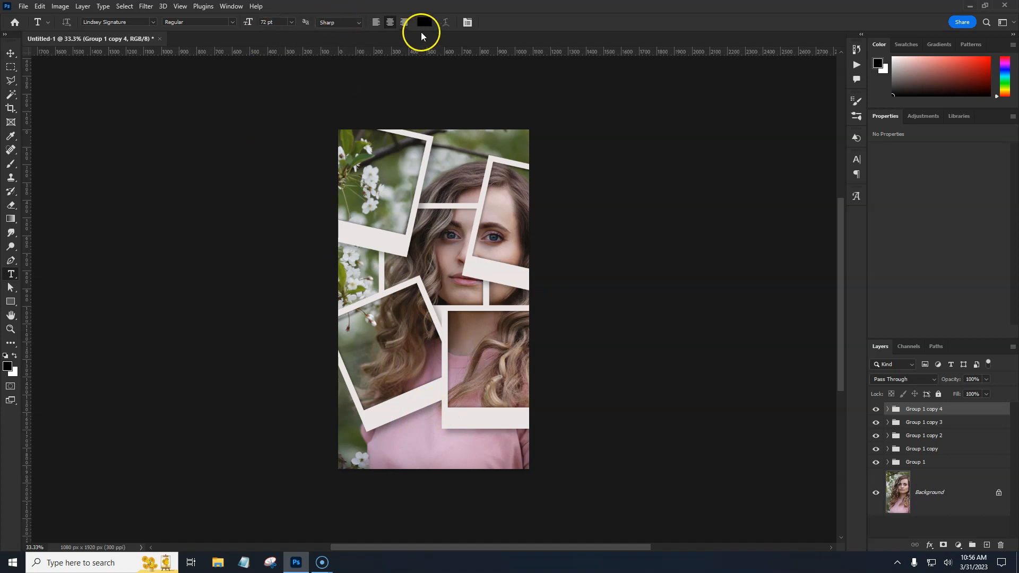
{"action": "left_click", "coordinate": [439, 424]}
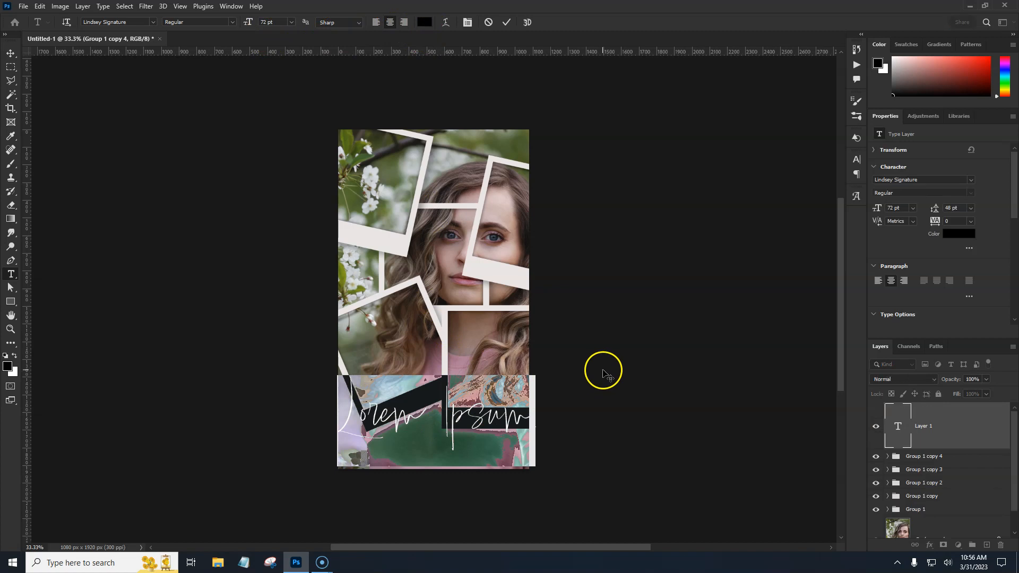
{"action": "key", "text": "BackSpace"}
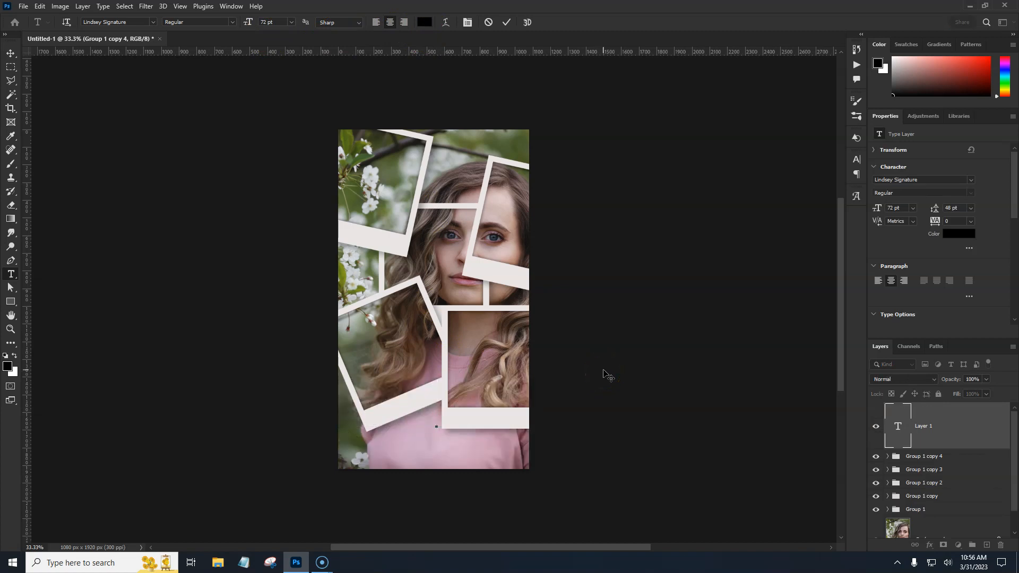
{"action": "type", "text": "Spring Ses"}
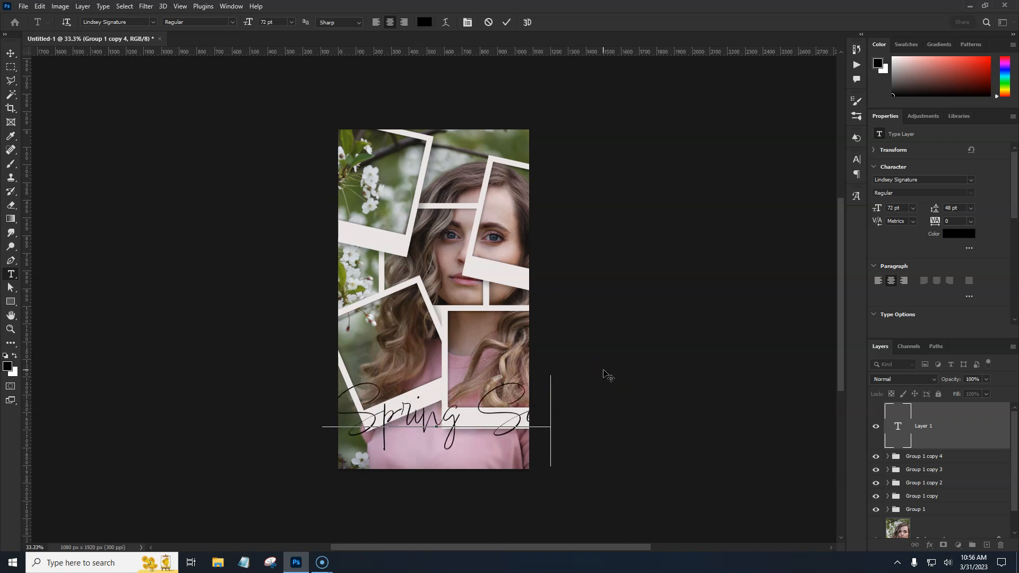
{"action": "type", "text": "sioj"}
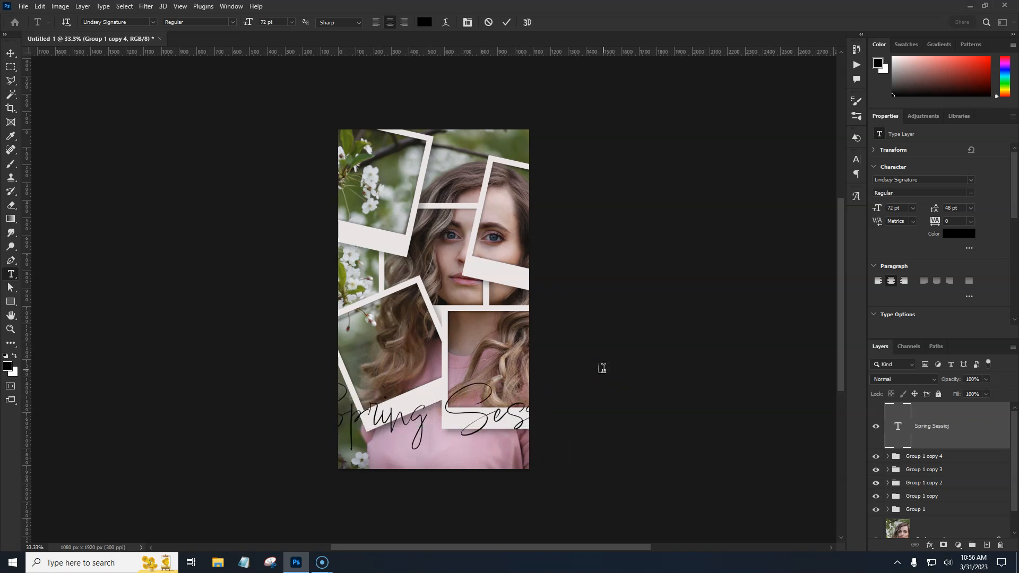
Scale the text down to about 60% so it fits across the lower frame
{"action": "key", "text": "ctrl+t"}
{"action": "left_click_drag", "start_coordinate": [576, 420], "coordinate": [519, 420]}
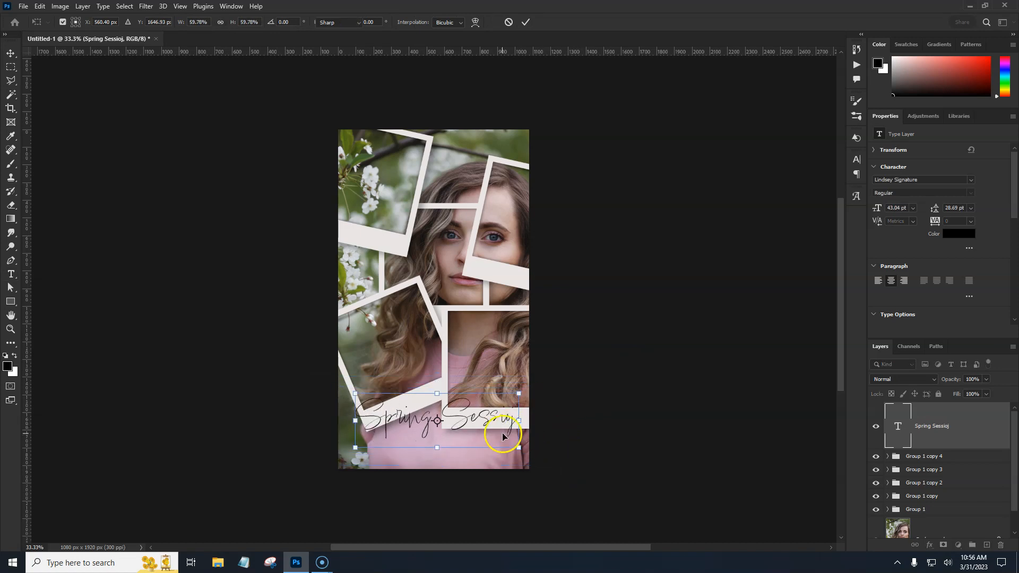
{"action": "key", "text": "Return"}
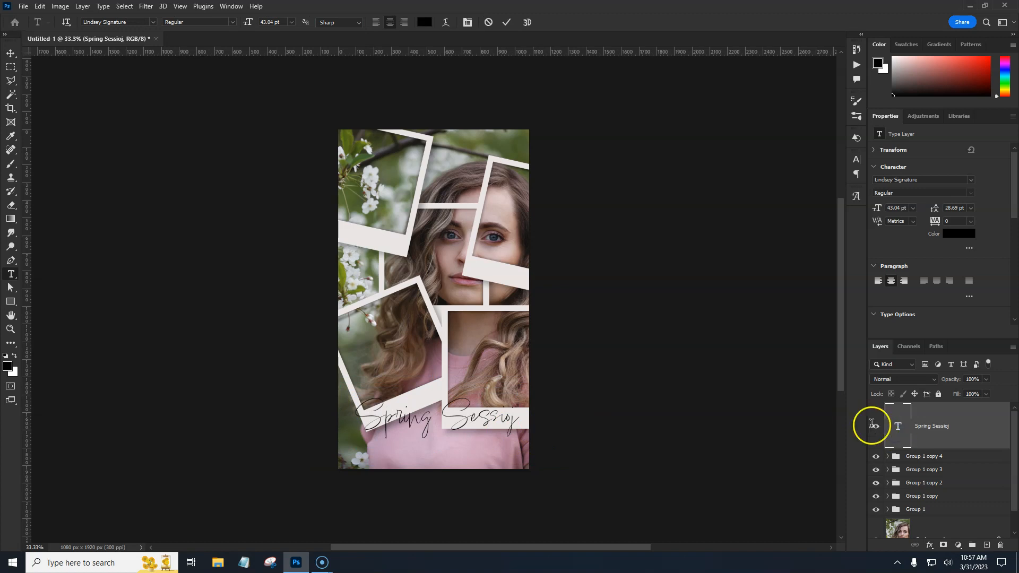
Correct the last letter so the text reads "Spring Sessions" and commit it
{"action": "key", "text": "Right"}
{"action": "key", "text": "BackSpace"}
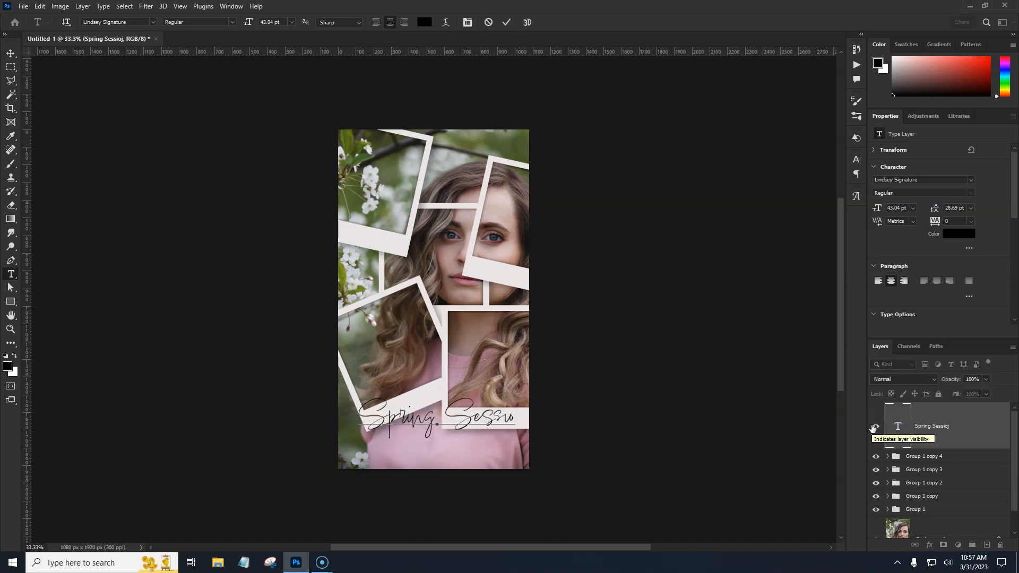
{"action": "type", "text": "ns"}
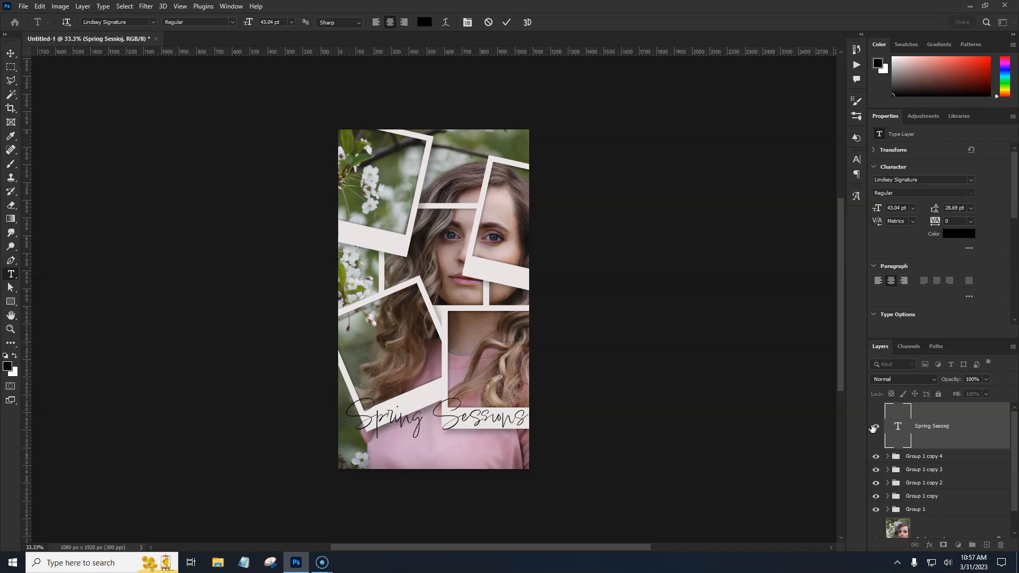
{"action": "key", "text": "ctrl+Return"}
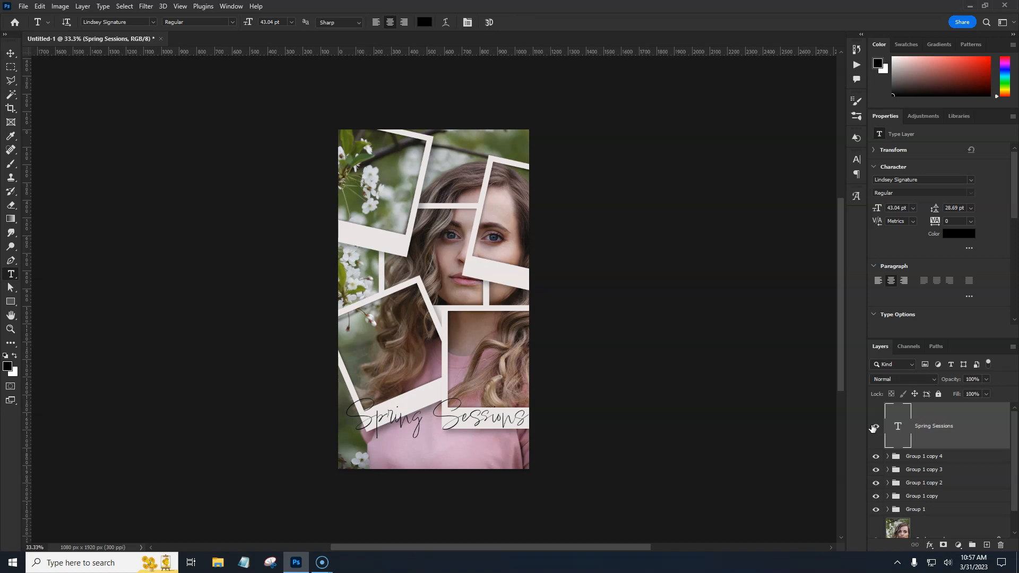
Shrink the Spring Sessions caption to about 33%, rotate it about 12°, and place it on the upper-left frame's bottom strip
{"action": "key", "text": "ctrl+t"}
{"action": "left_click_drag", "start_coordinate": [529, 419], "coordinate": [403, 245]}
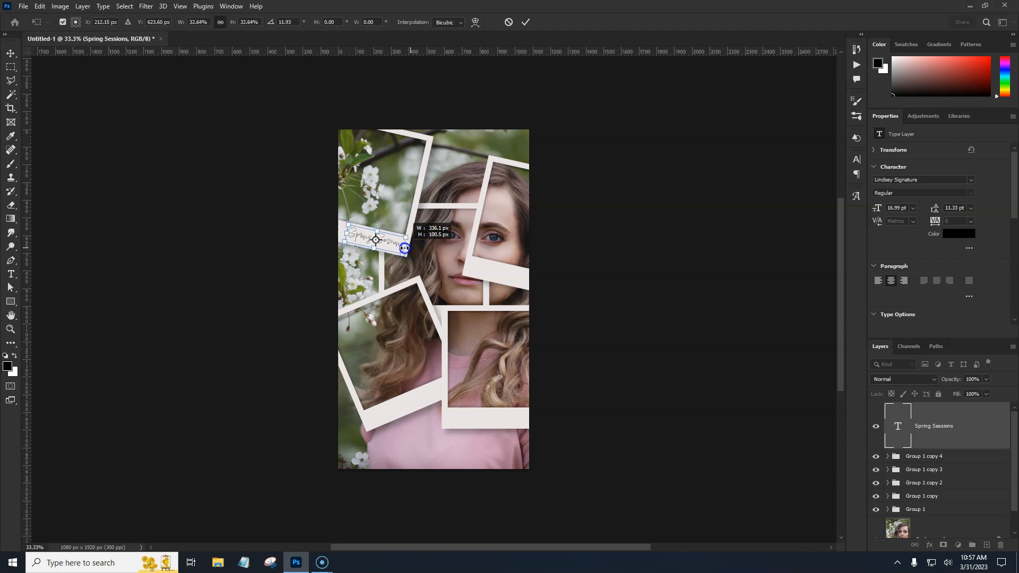
{"action": "left_click", "coordinate": [385, 274]}
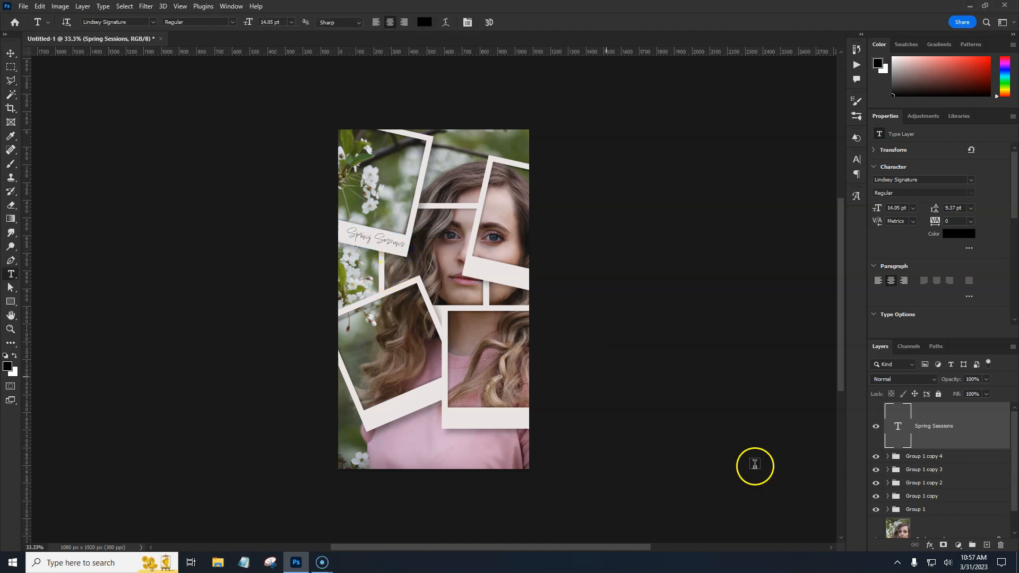
Duplicate the Spring Sessions caption layer and change the copy's text to "Call for Appt."
{"action": "left_click", "coordinate": [988, 433]}
{"action": "key", "text": "ctrl+j"}
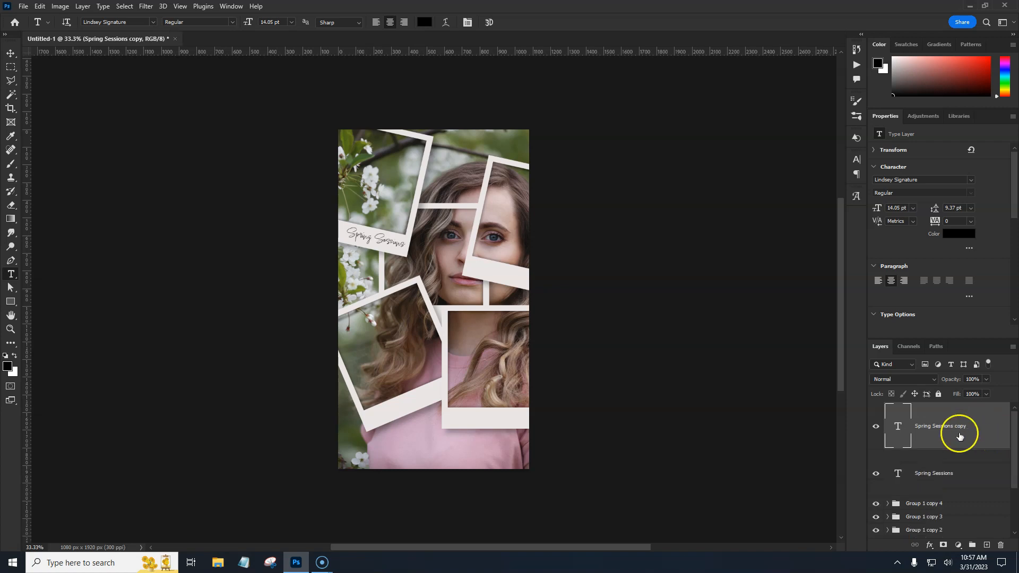
{"action": "double_click", "coordinate": [898, 429]}
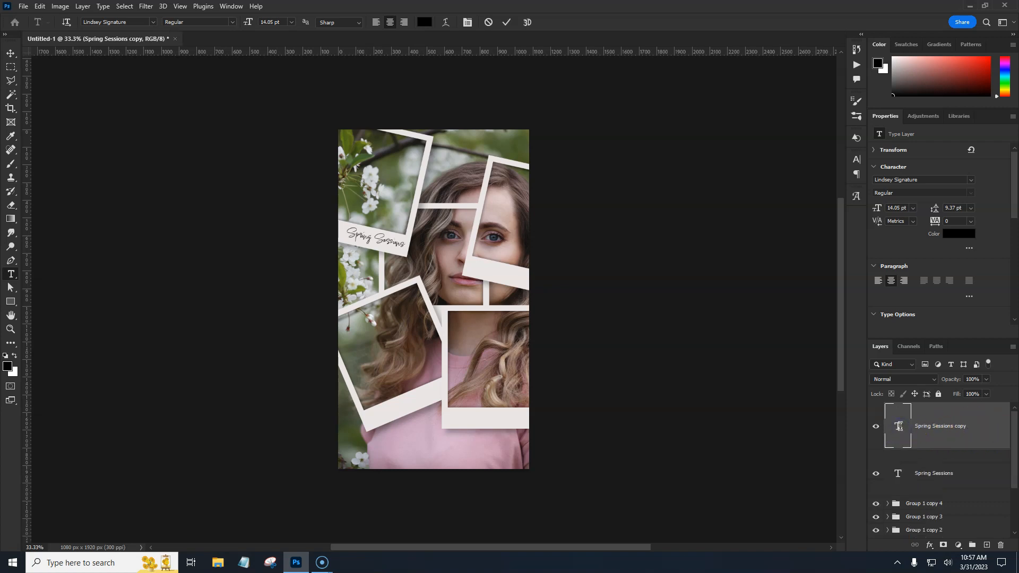
{"action": "key", "text": "BackSpace"}
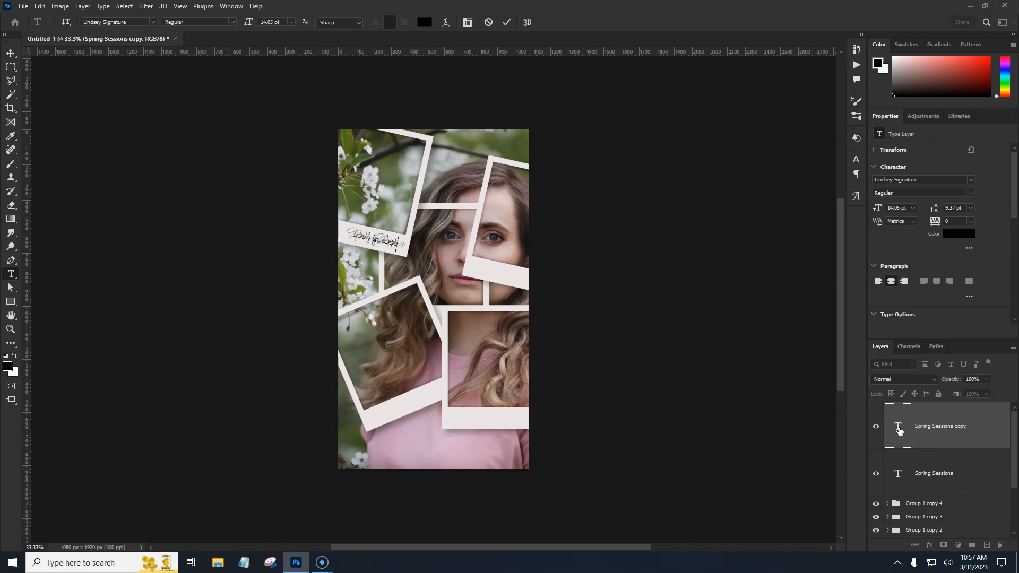
{"action": "key", "text": "ctrl+Return"}
Enlarge the Call for Appt. caption to about 150% and place it level on the lower-right frame's bottom strip
{"action": "key", "text": "ctrl+t"}
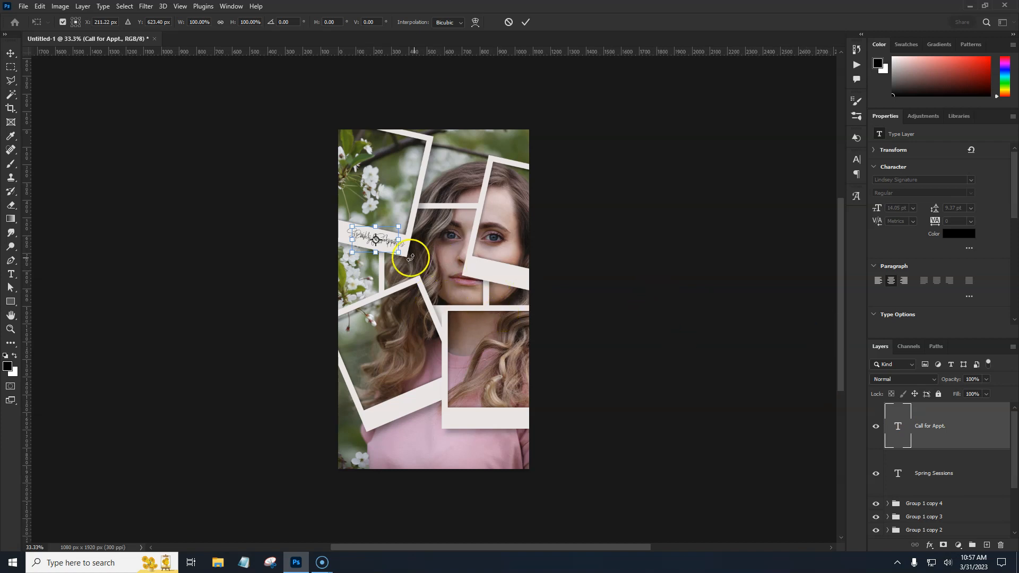
{"action": "left_click_drag", "start_coordinate": [390, 254], "coordinate": [517, 413]}
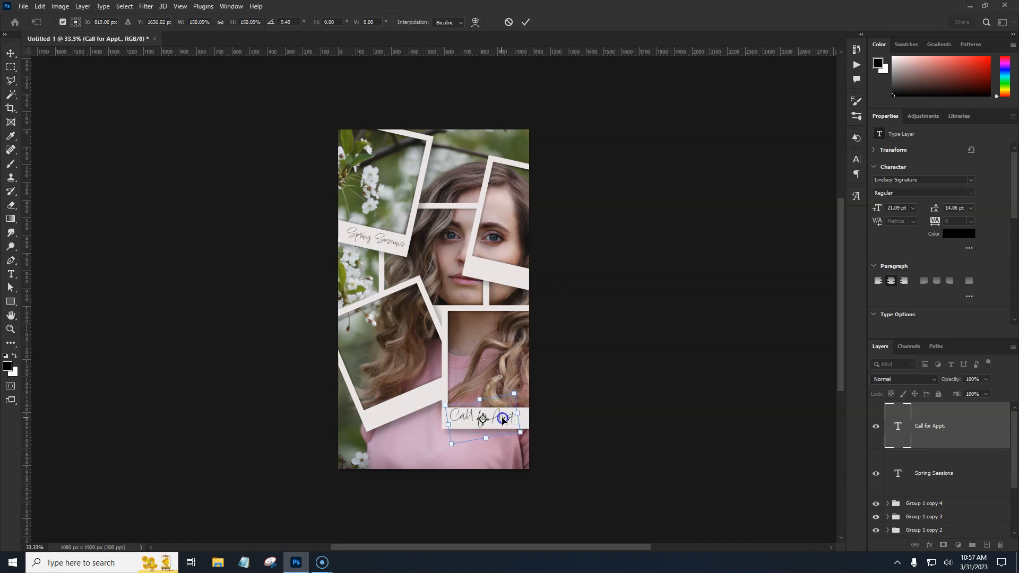
{"action": "left_click", "coordinate": [550, 425]}
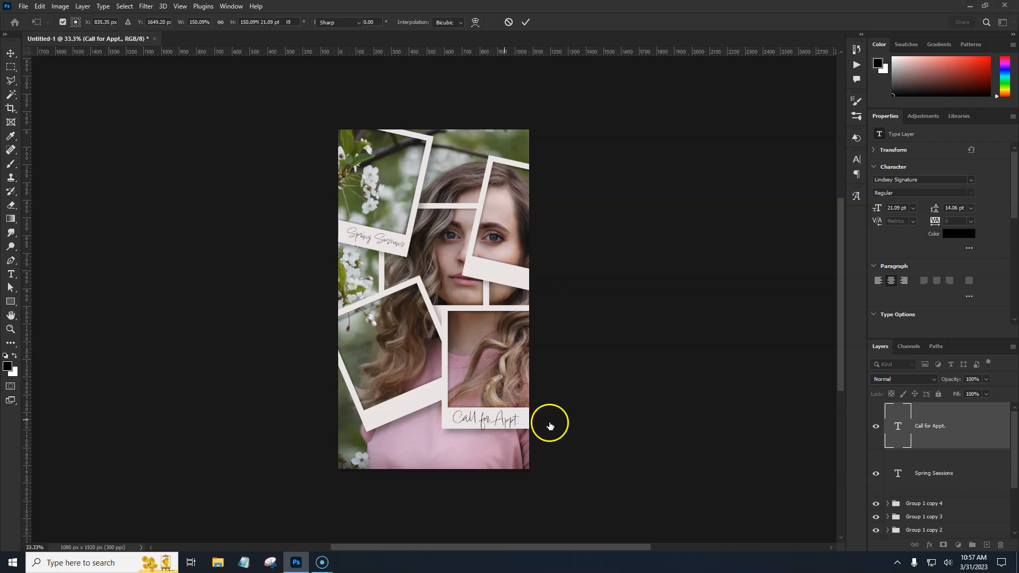
{"action": "left_click", "coordinate": [978, 439]}
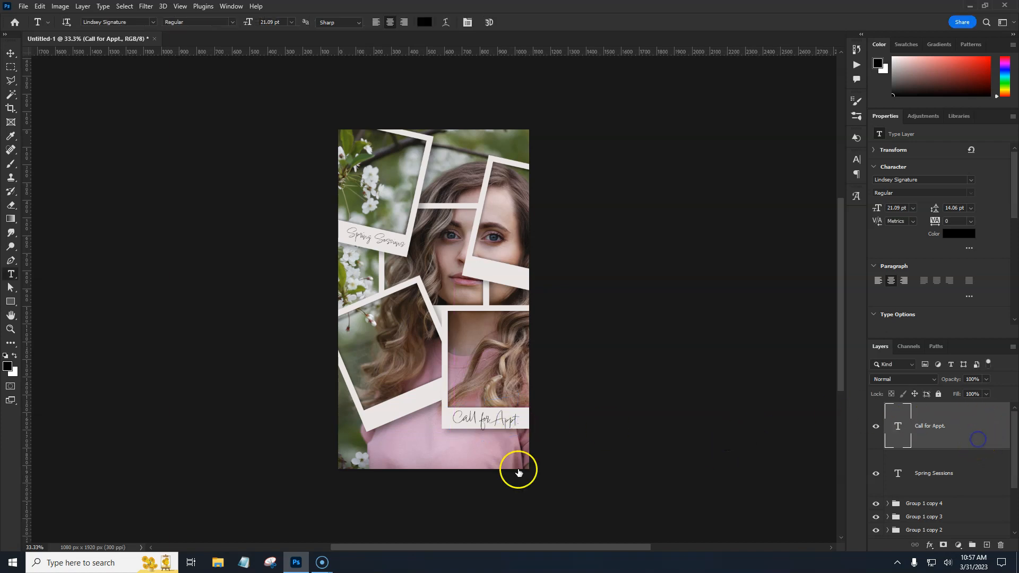
Add a new text layer at the bottom of the canvas reading "Olivia Photography"
{"action": "left_click", "coordinate": [375, 460]}
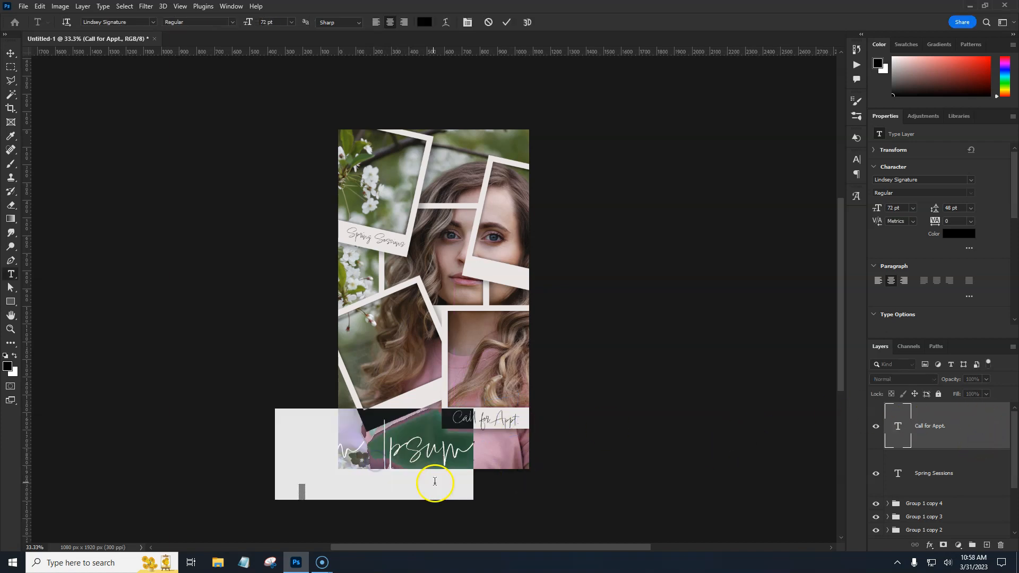
{"action": "key", "text": "BackSpace"}
{"action": "type", "text": "Olivia Ph"}
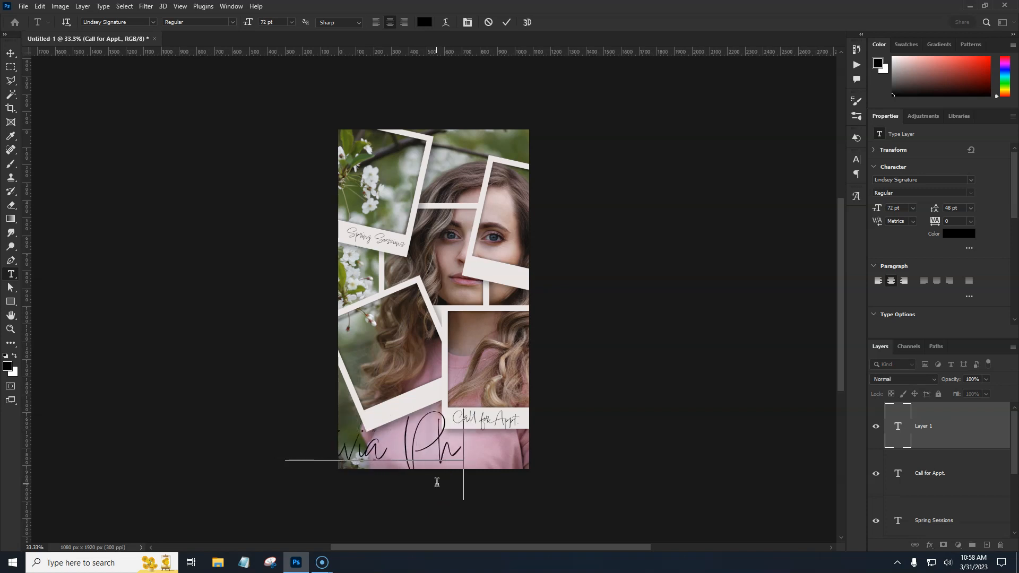
{"action": "type", "text": "otography"}
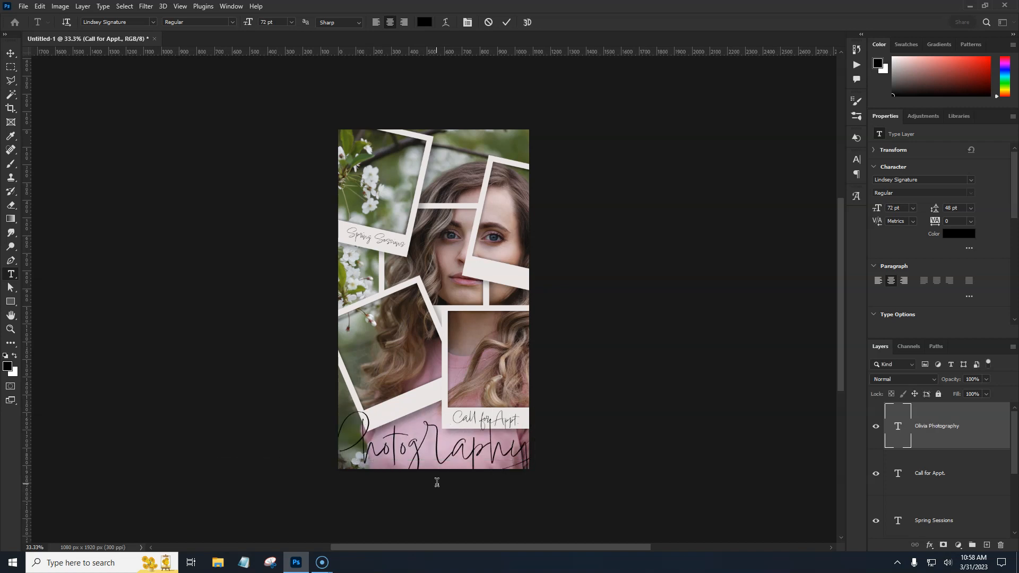
{"action": "key", "text": "ctrl+Return"}
Scale the Olivia Photography text down to about 31 pt and center it along the canvas bottom
{"action": "key", "text": "ctrl+t"}
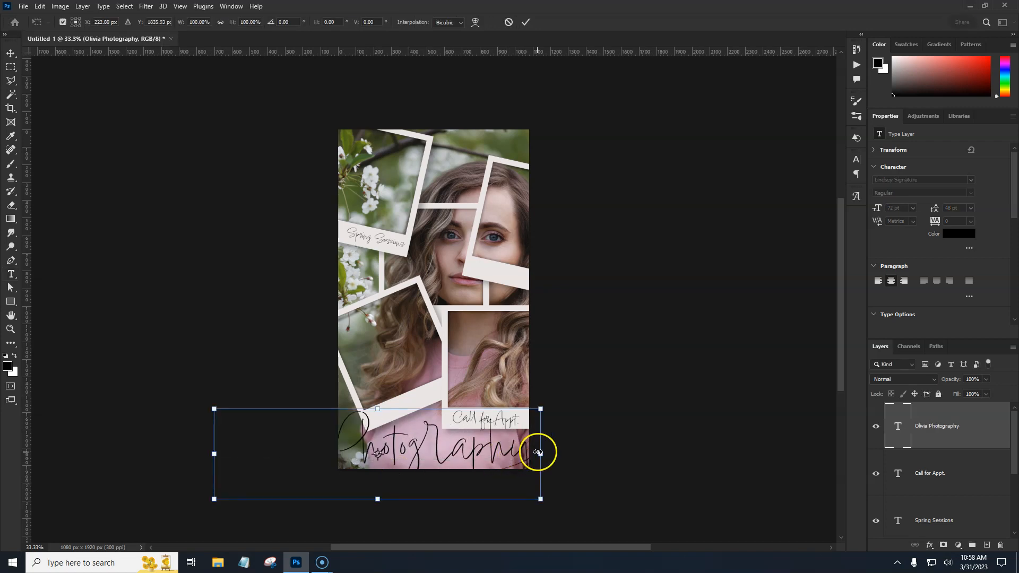
{"action": "left_click_drag", "start_coordinate": [539, 454], "coordinate": [470, 460]}
{"action": "key", "text": "Return"}
{"action": "key", "text": "t"}
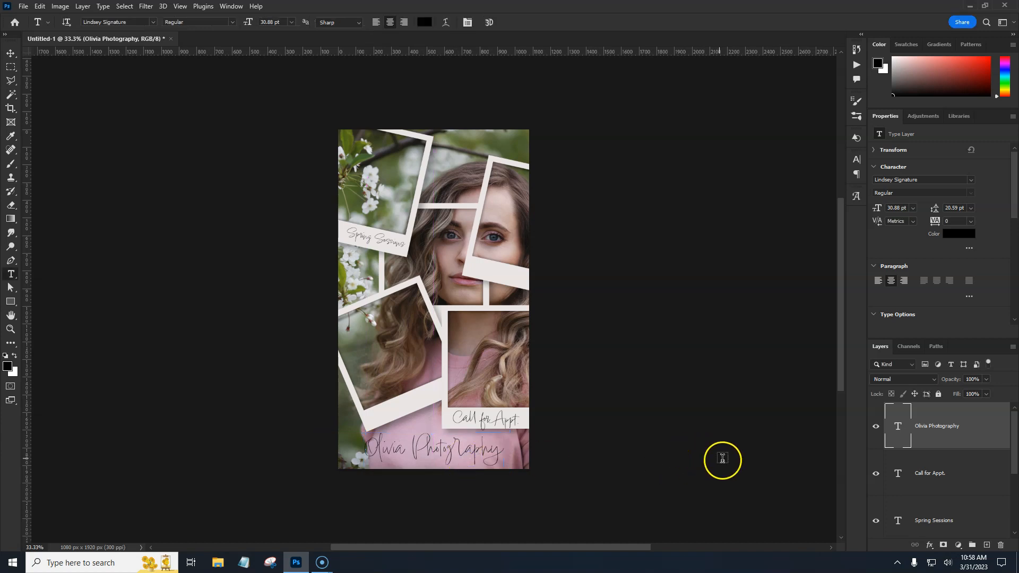
Select the Background layer and add a Gradient Fill adjustment layer above it
{"action": "left_click", "coordinate": [564, 473], "text": "ctrl"}
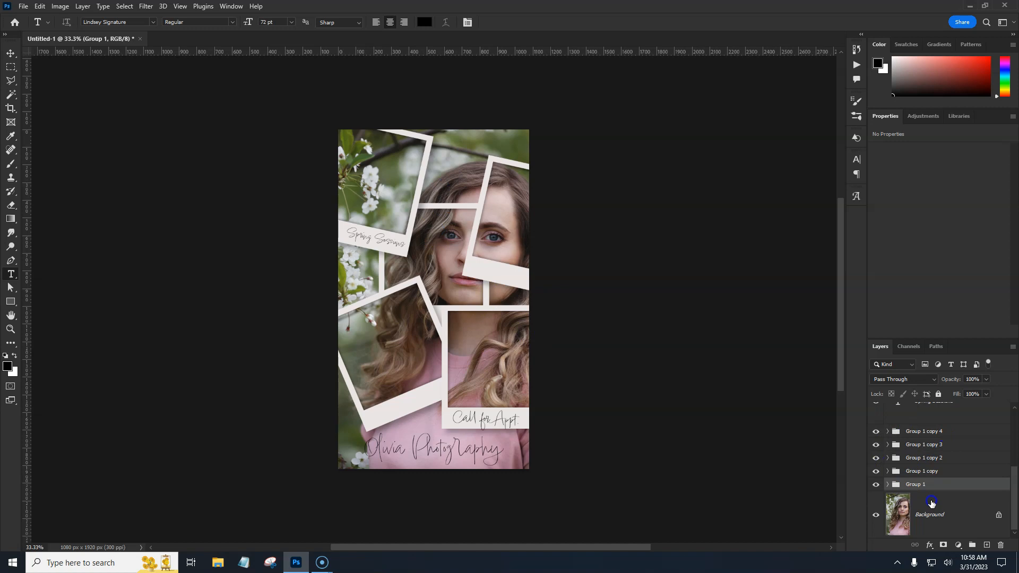
{"action": "left_click", "coordinate": [930, 506]}
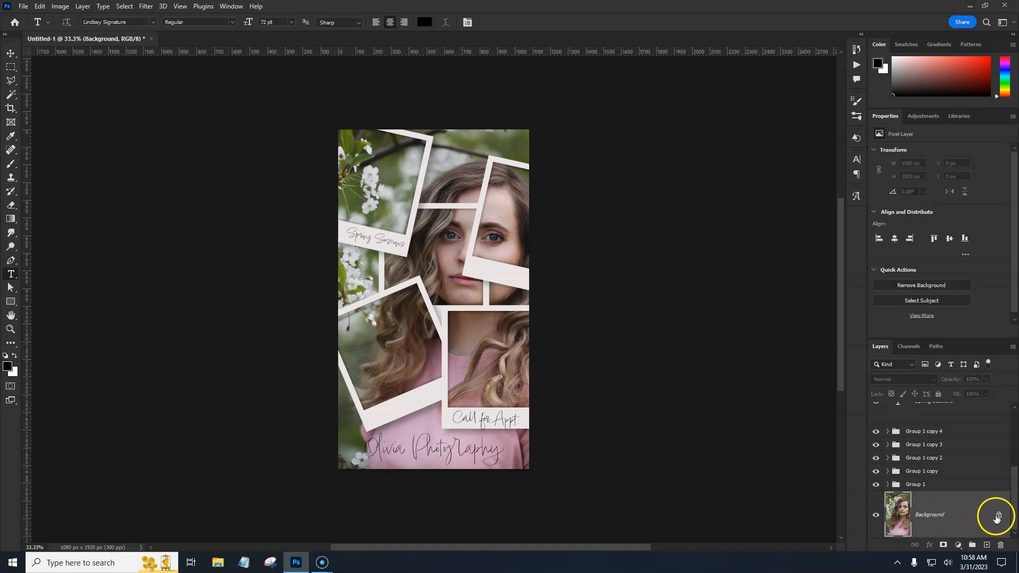
{"action": "left_click", "coordinate": [959, 545]}
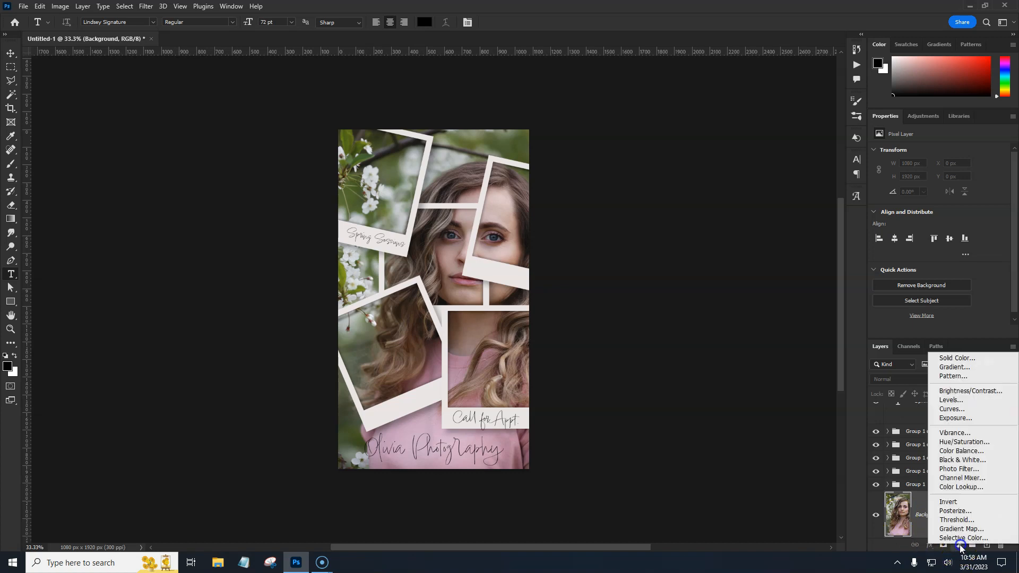
{"action": "left_click", "coordinate": [949, 370]}
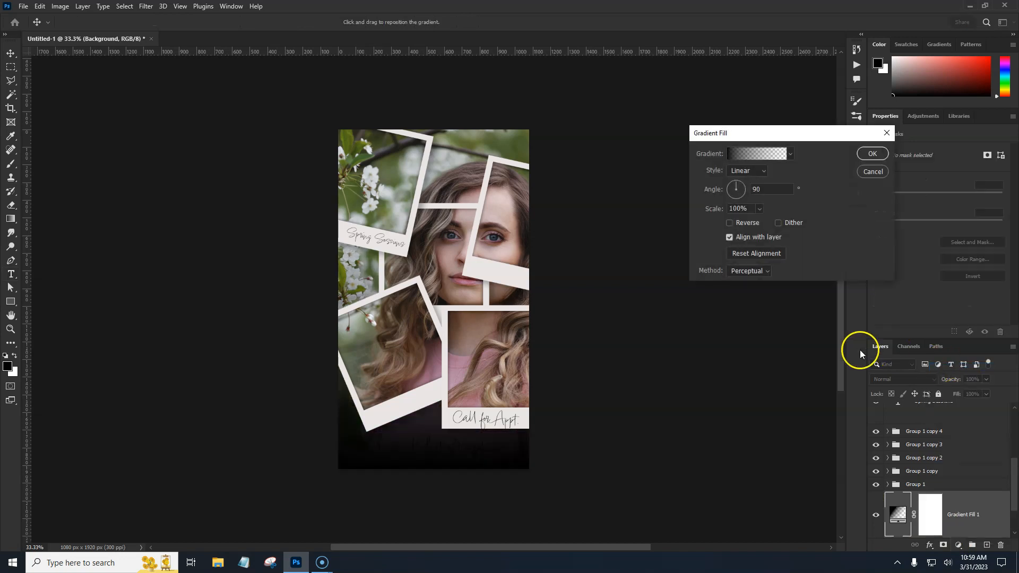
Open the gradient editor and choose the Foreground to Background preset from Basics
{"action": "left_click", "coordinate": [743, 153]}
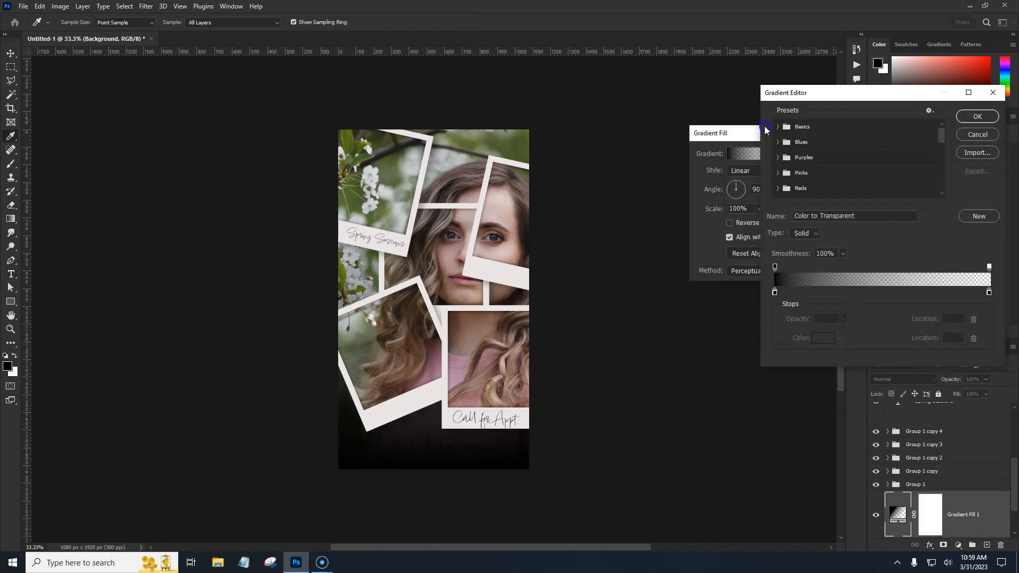
{"action": "left_click", "coordinate": [776, 126]}
{"action": "left_click", "coordinate": [790, 142]}
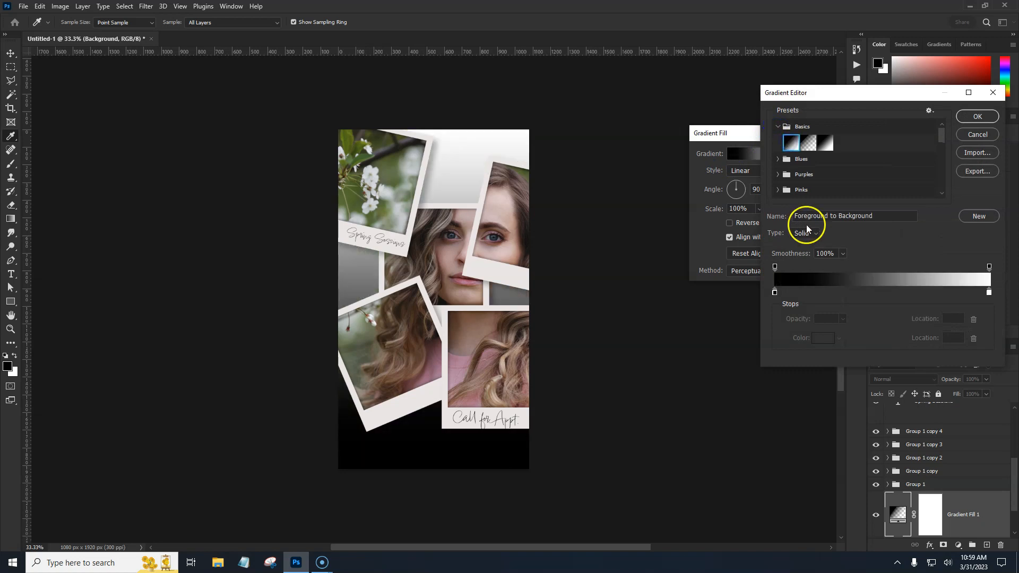
Set the gradient's left stop to dark green 3a4b0f, sampled from the leaves and darkened
{"action": "left_click", "coordinate": [774, 292]}
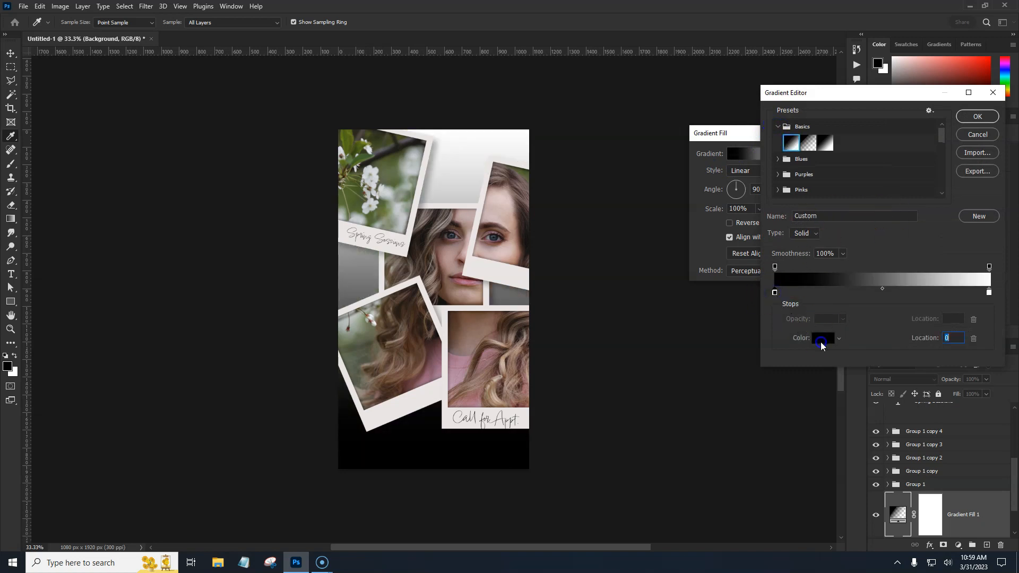
{"action": "left_click", "coordinate": [821, 342]}
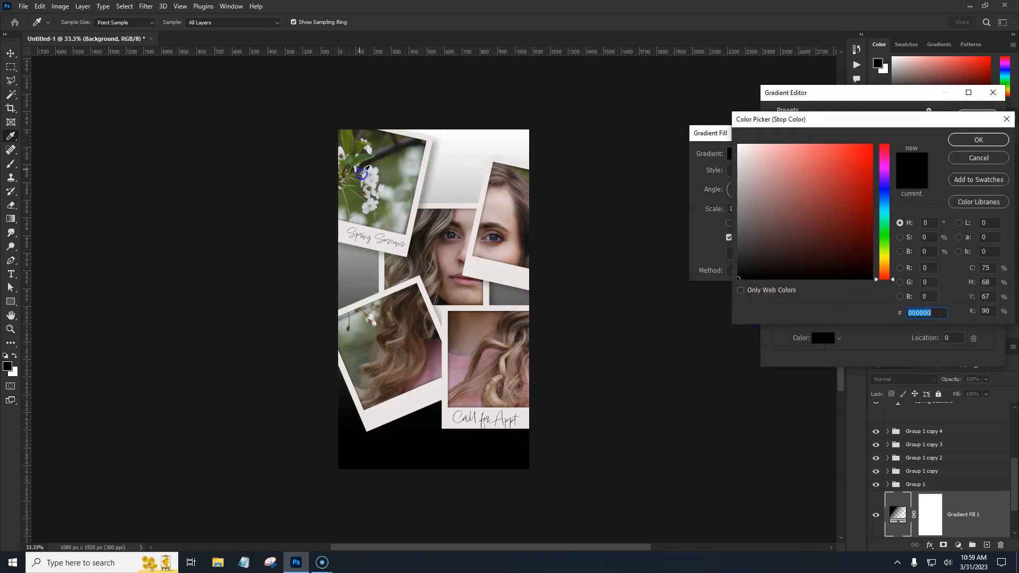
{"action": "left_click", "coordinate": [352, 143]}
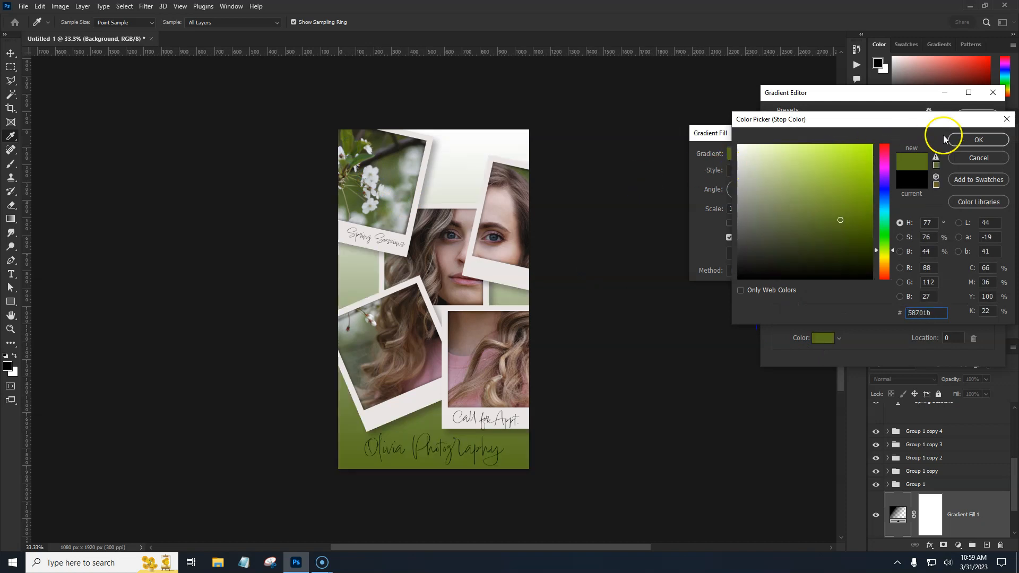
{"action": "left_click_drag", "start_coordinate": [840, 220], "coordinate": [847, 239]}
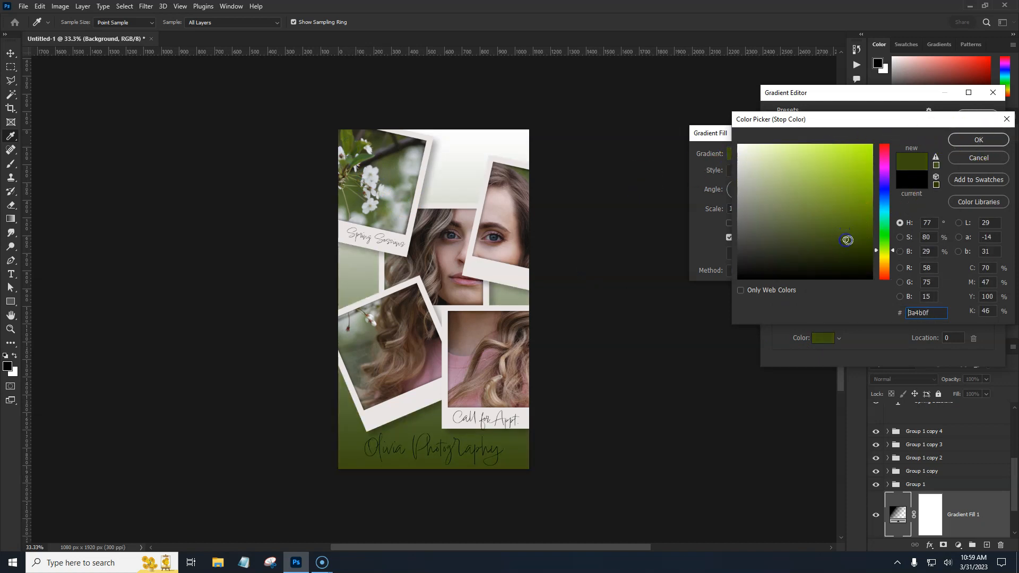
{"action": "left_click", "coordinate": [978, 140]}
Set the gradient's right stop to mauve 744d5e, sampled from the pink sweater and darkened, and confirm the gradient fill
{"action": "left_click", "coordinate": [988, 293]}
{"action": "left_click", "coordinate": [825, 338]}
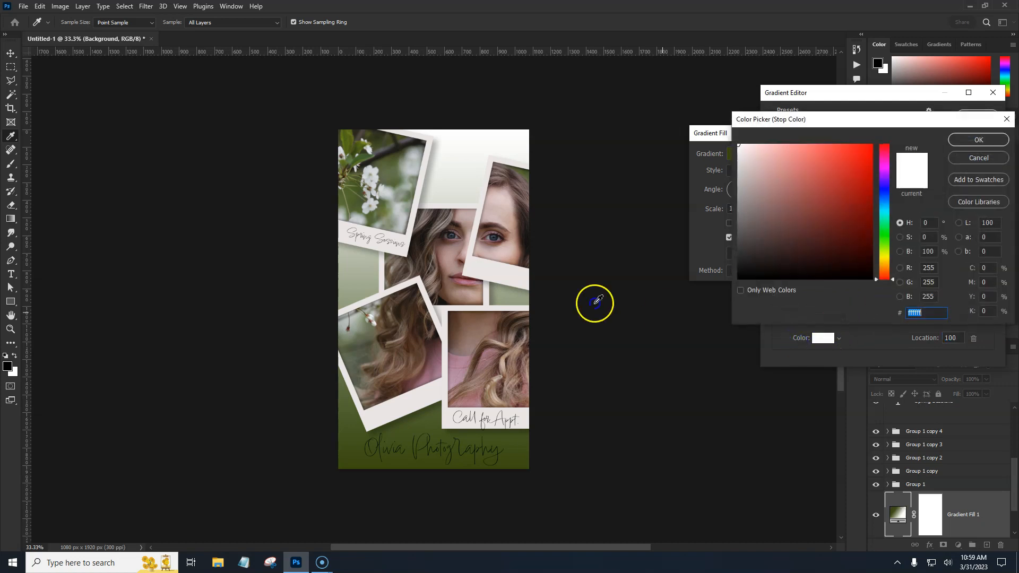
{"action": "left_click", "coordinate": [460, 359]}
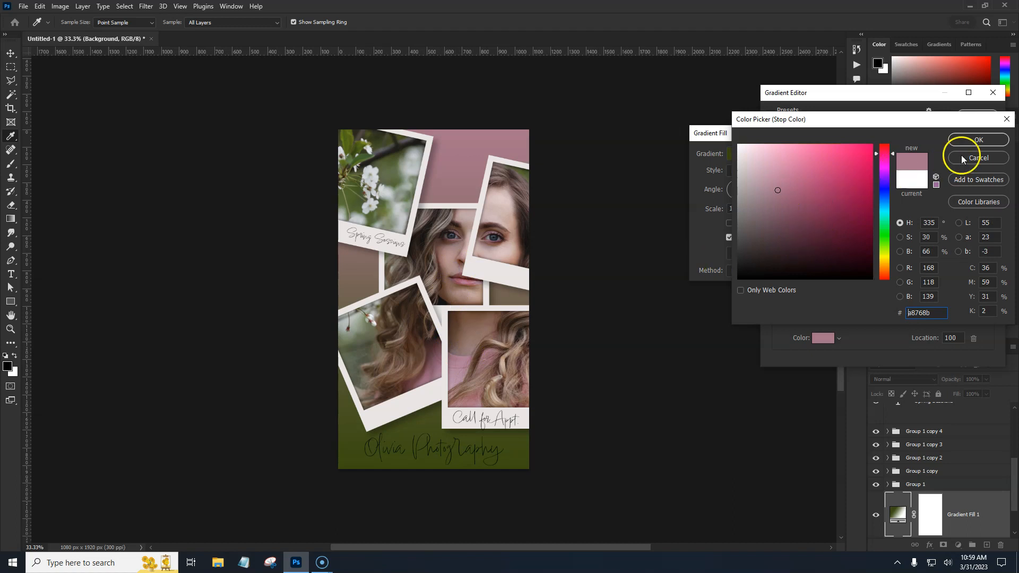
{"action": "left_click", "coordinate": [789, 208]}
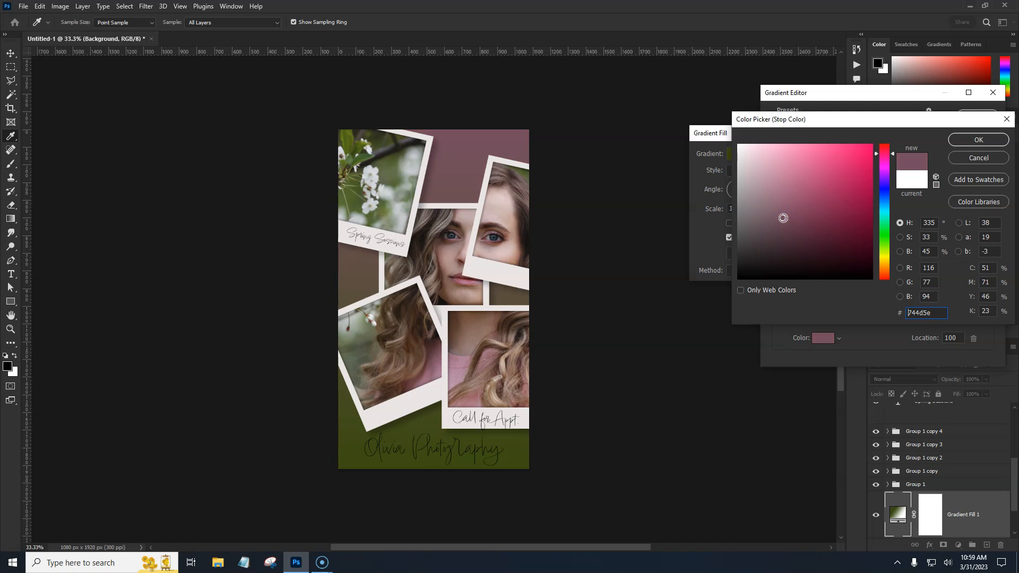
{"action": "left_click", "coordinate": [979, 140]}
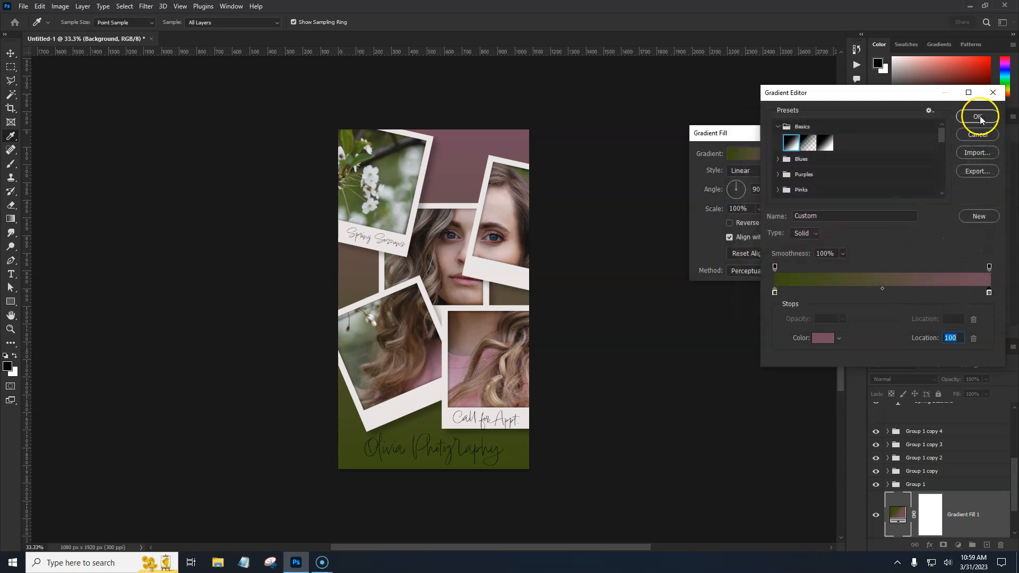
{"action": "left_click", "coordinate": [978, 117]}
{"action": "left_click", "coordinate": [905, 154]}
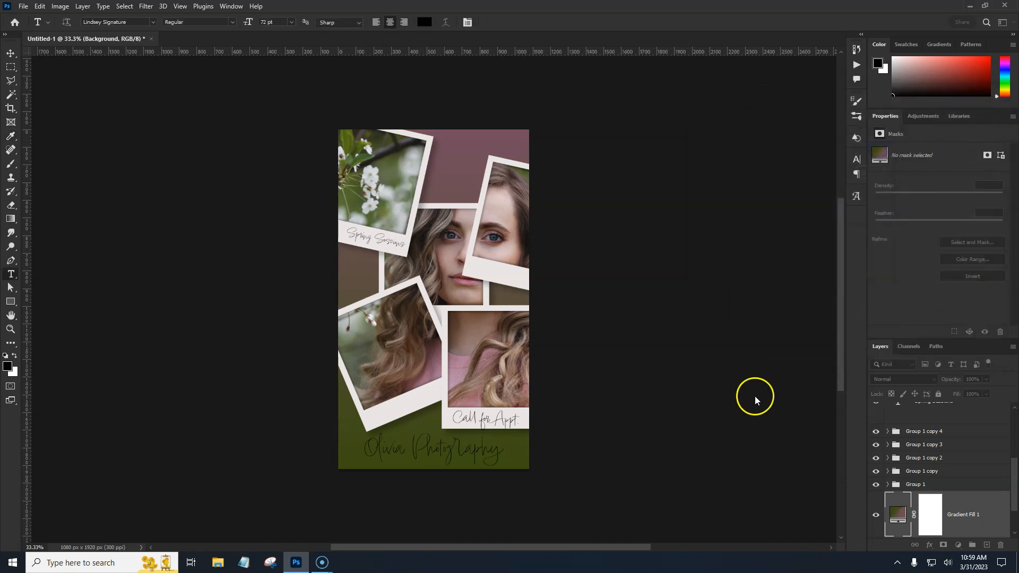
Hide the gradient fill and add a dark olive Solid Color fill layer above the Background, sampled from the photo
{"action": "left_click", "coordinate": [876, 514]}
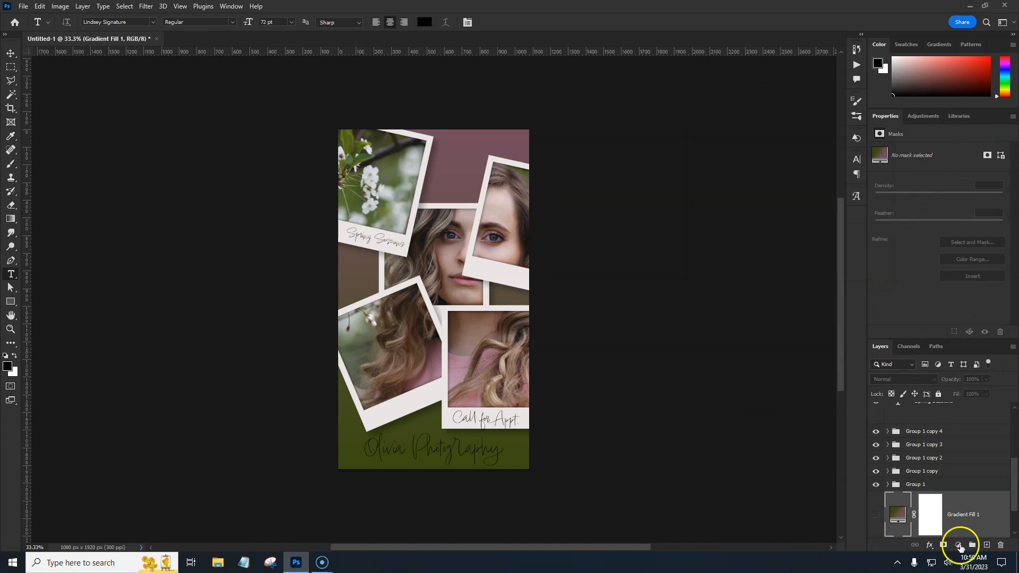
{"action": "left_click", "coordinate": [1014, 532]}
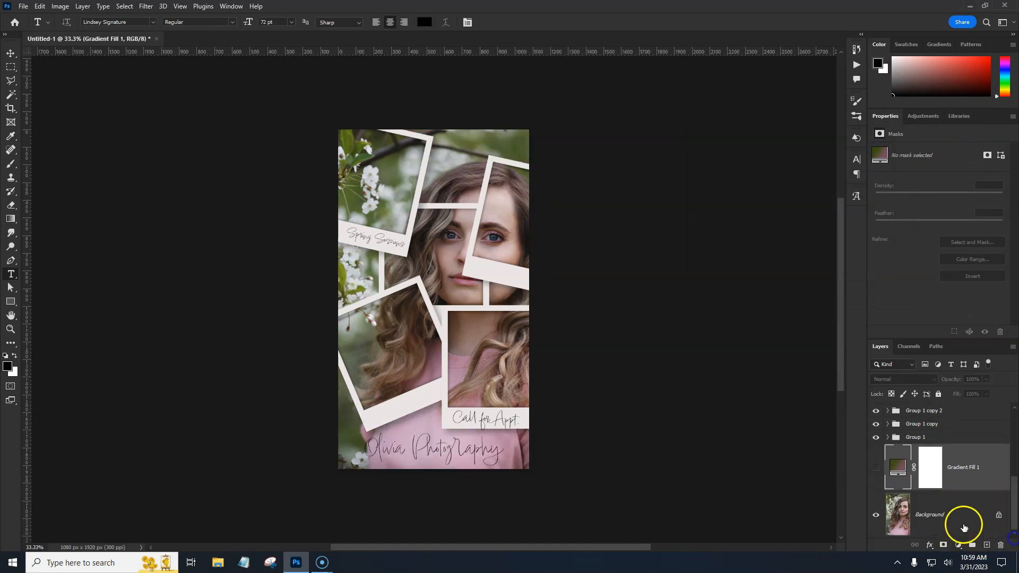
{"action": "left_click", "coordinate": [964, 527]}
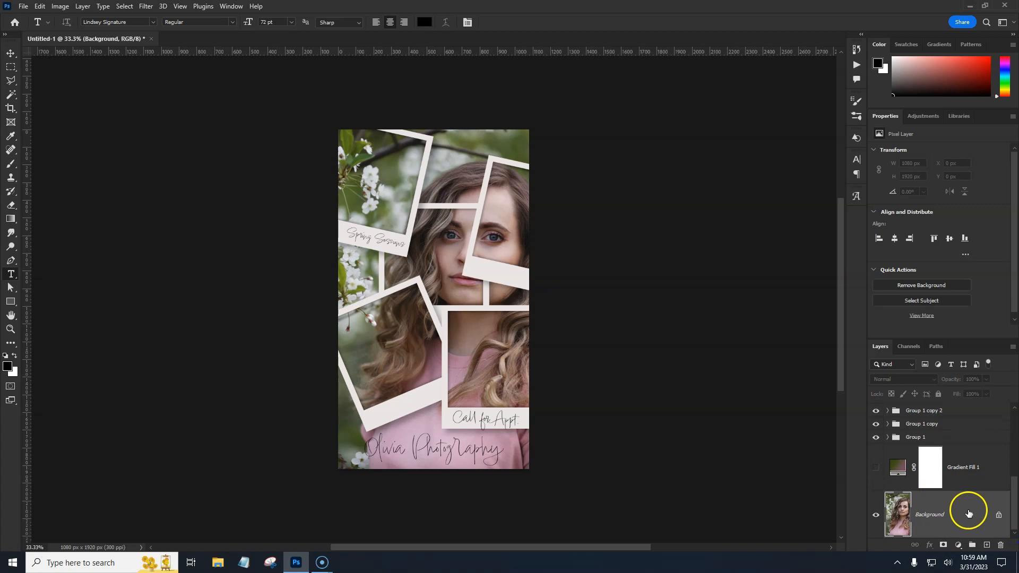
{"action": "left_click", "coordinate": [957, 545]}
{"action": "left_click", "coordinate": [954, 359]}
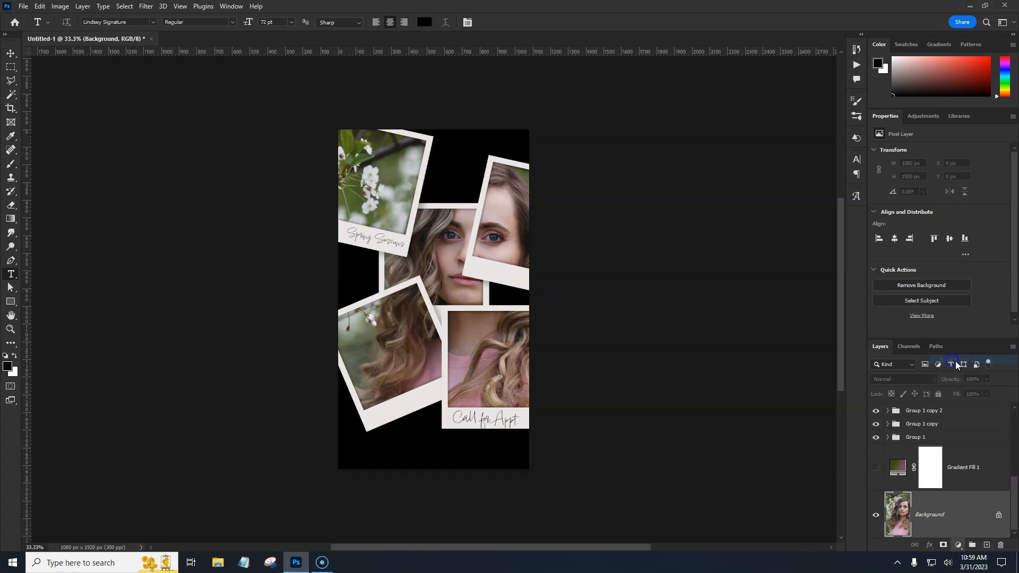
{"action": "left_click_drag", "start_coordinate": [830, 253], "coordinate": [844, 215]}
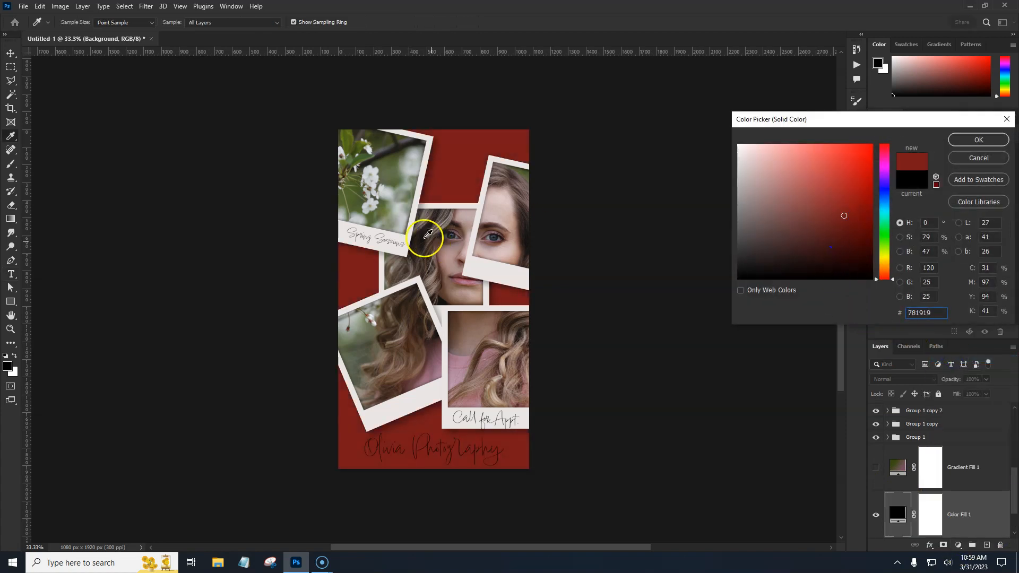
{"action": "left_click", "coordinate": [351, 141]}
{"action": "left_click", "coordinate": [838, 251]}
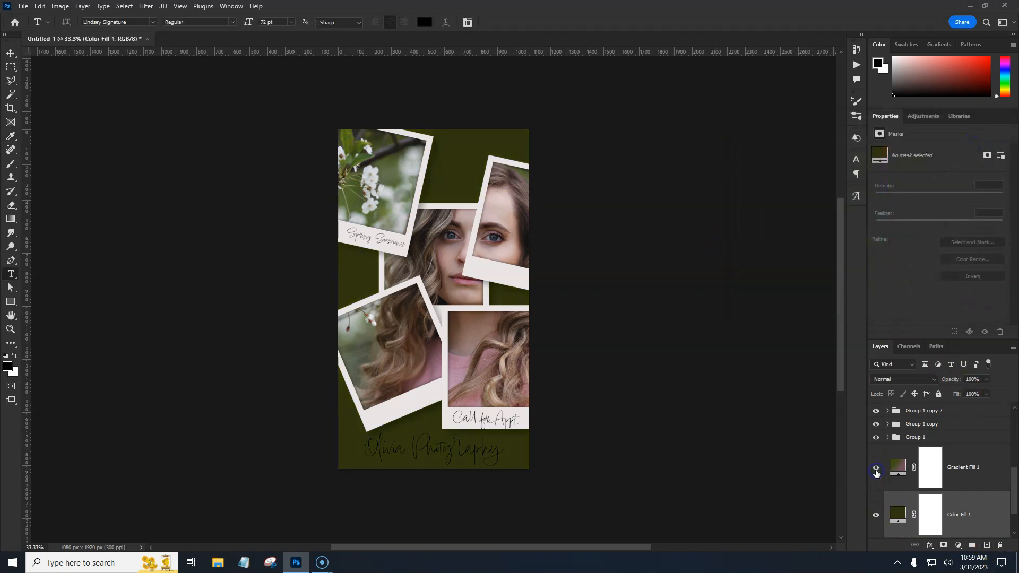
Turn the Gradient Fill layer's visibility back on and select that layer
{"action": "left_click", "coordinate": [875, 469]}
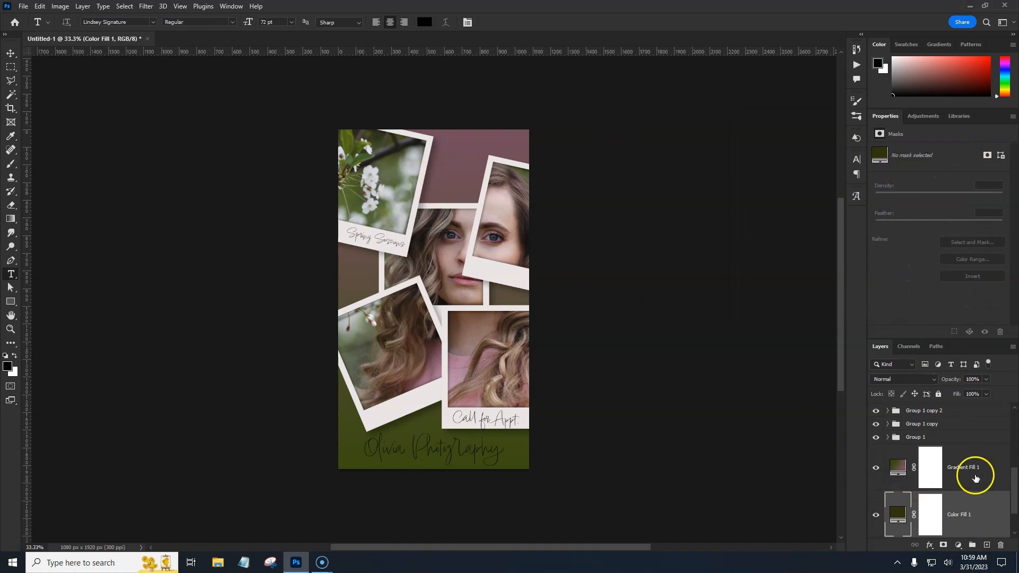
{"action": "left_click", "coordinate": [979, 477]}
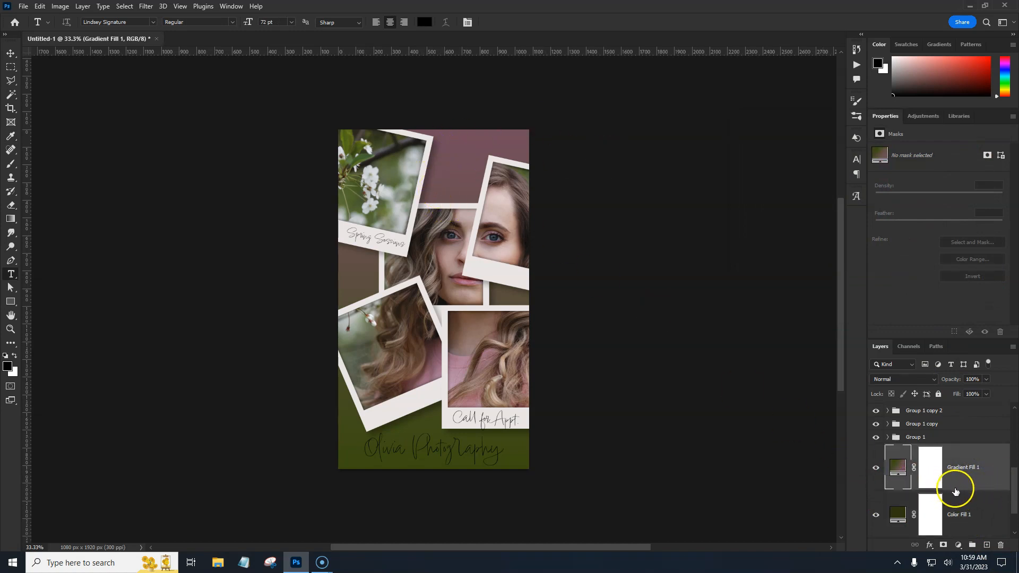
{"action": "scroll", "coordinate": [956, 487], "scroll_direction": "up", "scroll_amount": 5}
{"action": "scroll", "coordinate": [955, 473], "scroll_direction": "down", "scroll_amount": 5}
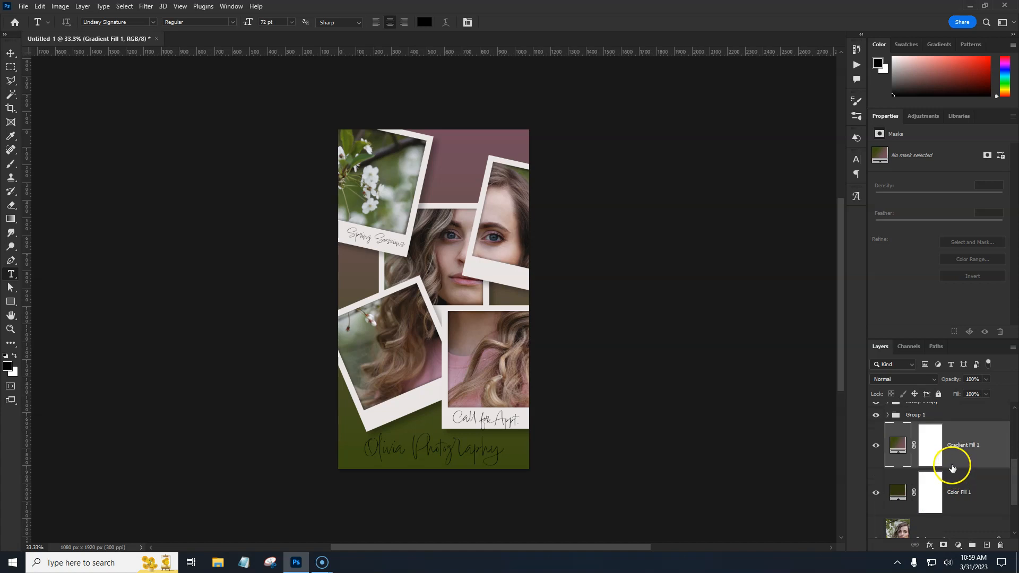
{"action": "scroll", "coordinate": [950, 475], "scroll_direction": "up", "scroll_amount": 2}
{"action": "scroll", "coordinate": [957, 496], "scroll_direction": "down", "scroll_amount": 3}
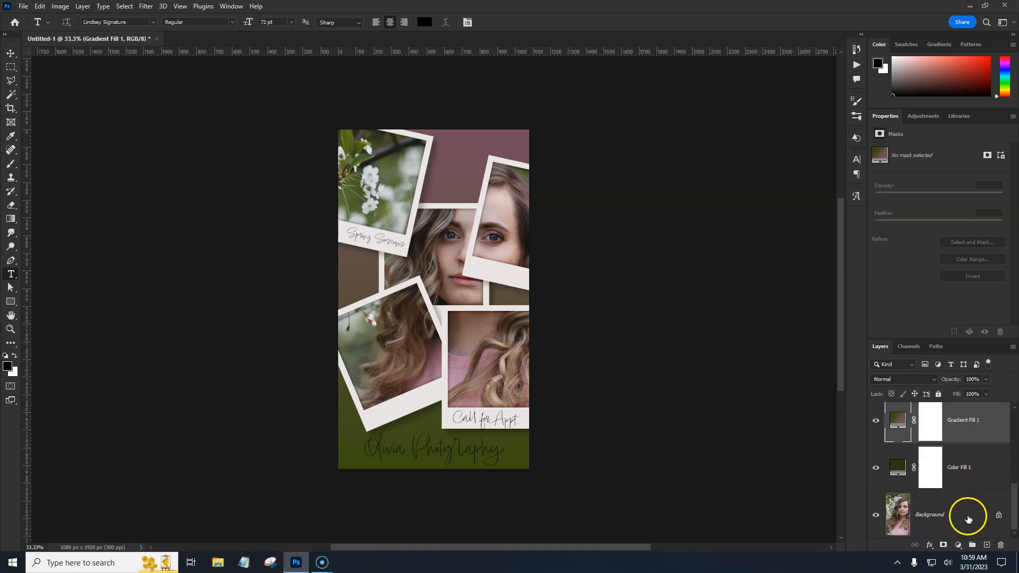
{"action": "left_click_drag", "start_coordinate": [1015, 522], "coordinate": [1015, 511]}
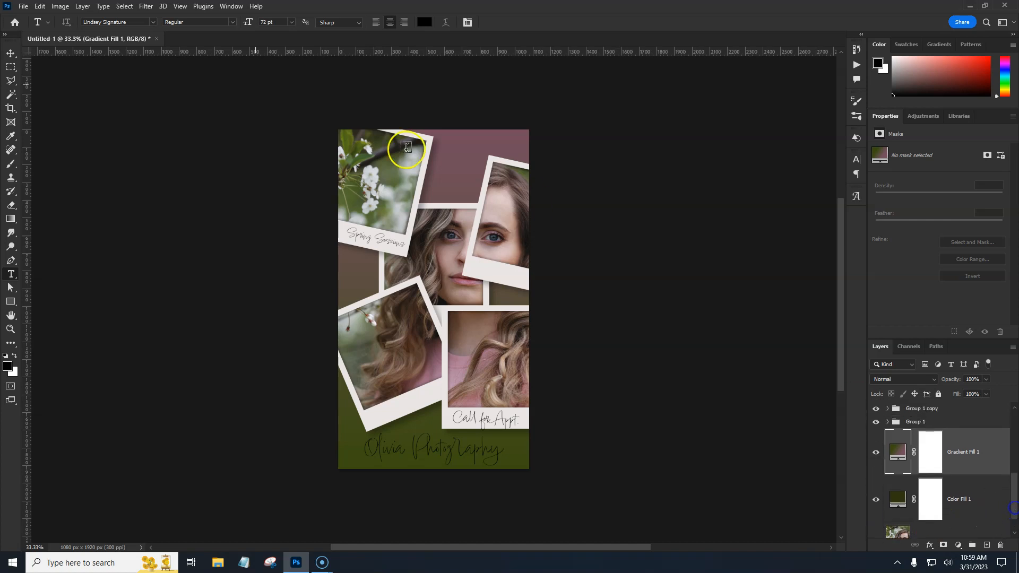
{"action": "left_click", "coordinate": [81, 7]}
{"action": "mouse_move", "coordinate": [103, 18]}
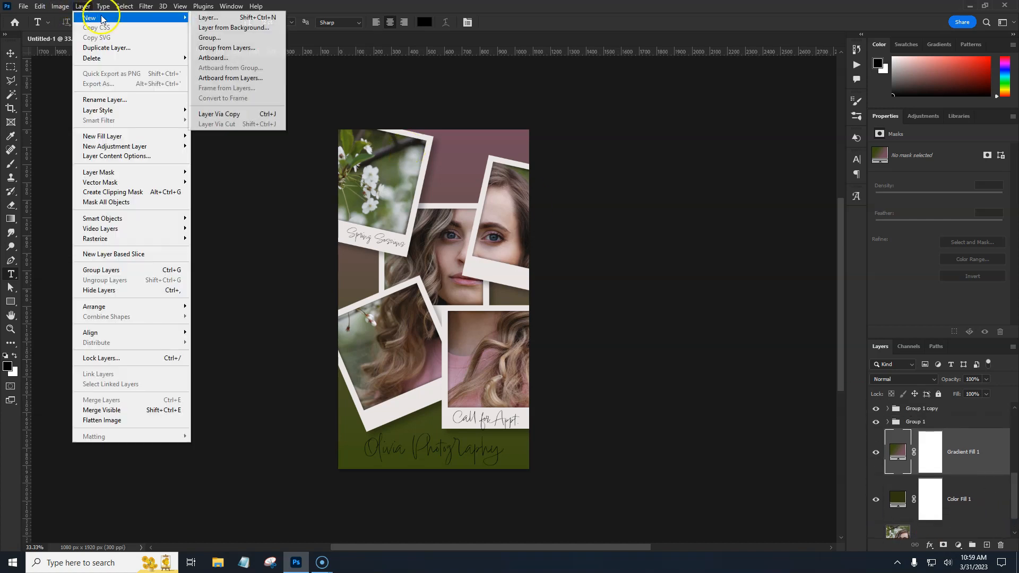
{"action": "left_click", "coordinate": [436, 6]}
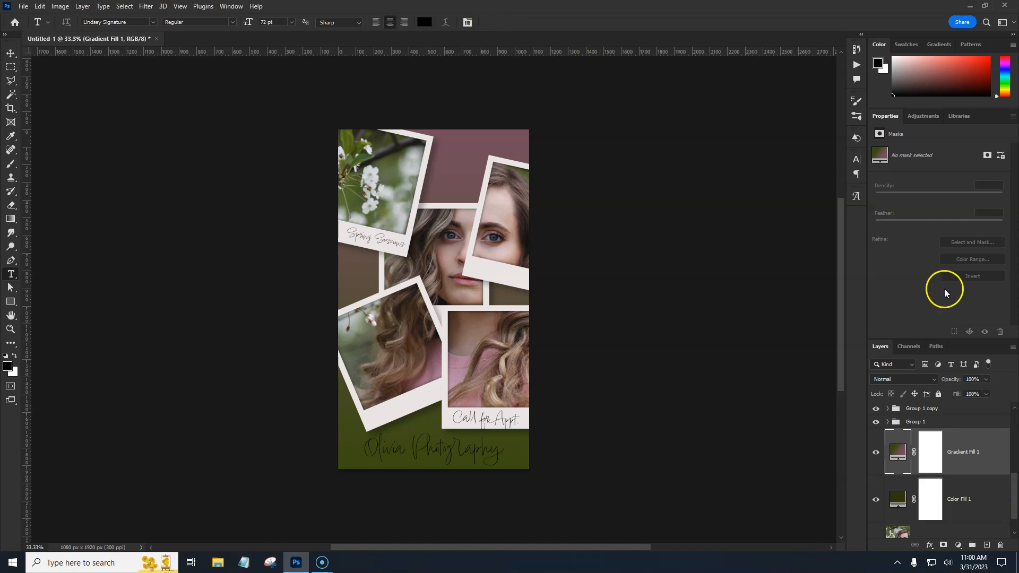
Move Group 1 above the other frame groups and enlarge and slightly rotate it with Free Transform
{"action": "scroll", "coordinate": [1007, 500], "scroll_direction": "up", "scroll_amount": 3}
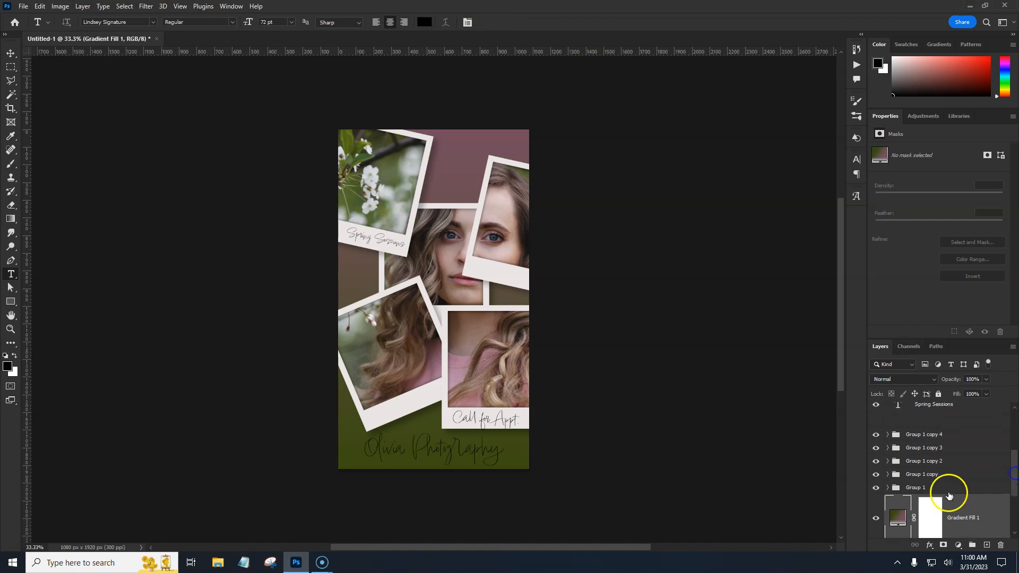
{"action": "left_click", "coordinate": [941, 492]}
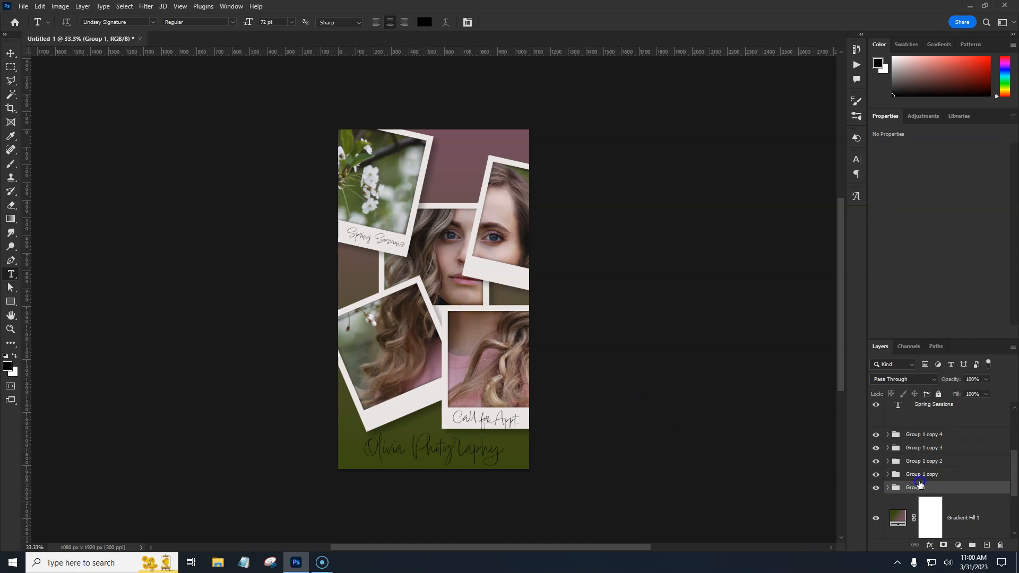
{"action": "left_click_drag", "start_coordinate": [943, 487], "coordinate": [934, 431]}
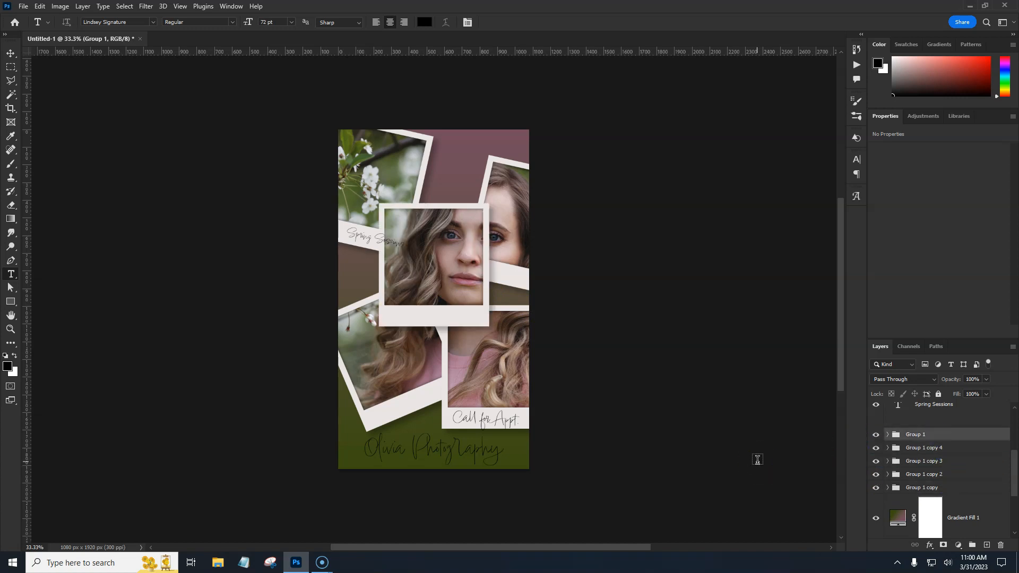
{"action": "key", "text": "ctrl+t"}
{"action": "left_click_drag", "start_coordinate": [488, 264], "coordinate": [503, 262]}
{"action": "mouse_move", "coordinate": [469, 327]}
{"action": "left_mouse_down"}
{"action": "mouse_move", "coordinate": [525, 355]}
{"action": "mouse_move", "coordinate": [485, 334]}
{"action": "left_mouse_up"}
{"action": "left_click_drag", "start_coordinate": [511, 268], "coordinate": [519, 267]}
{"action": "left_click_drag", "start_coordinate": [499, 338], "coordinate": [502, 336]}
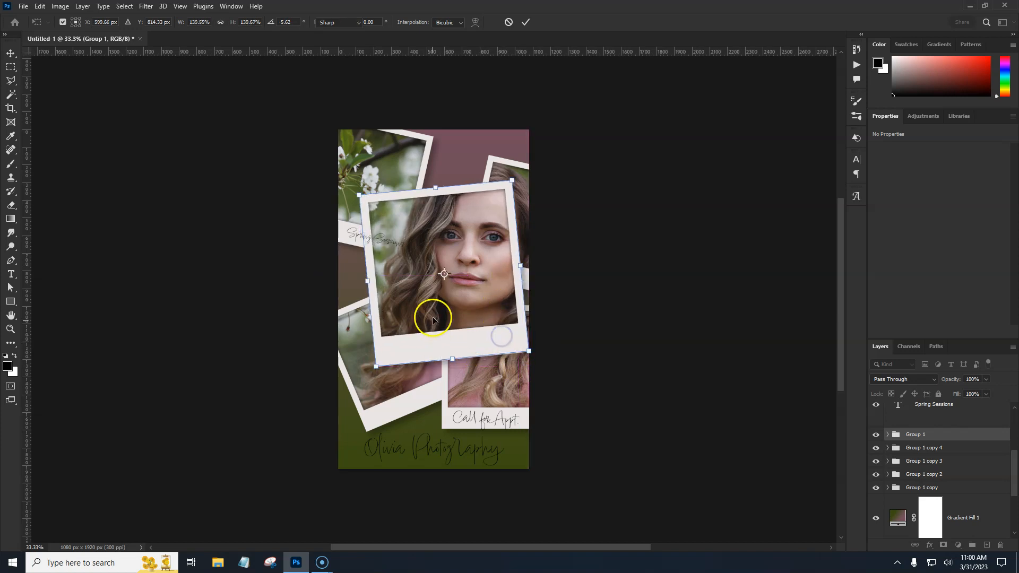
{"action": "key", "text": "Return"}
Move the Olivia Photography text up onto the bottom margin of the enlarged center frame
{"action": "key", "text": "t"}
{"action": "left_click_drag", "start_coordinate": [1011, 480], "coordinate": [1014, 440]}
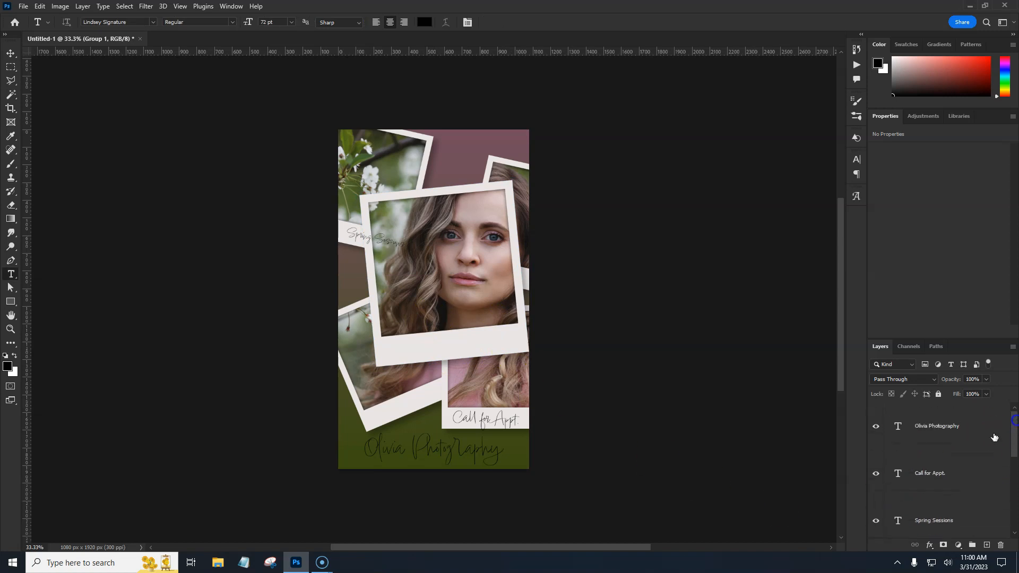
{"action": "left_click", "coordinate": [938, 446]}
{"action": "key", "text": "ctrl+t"}
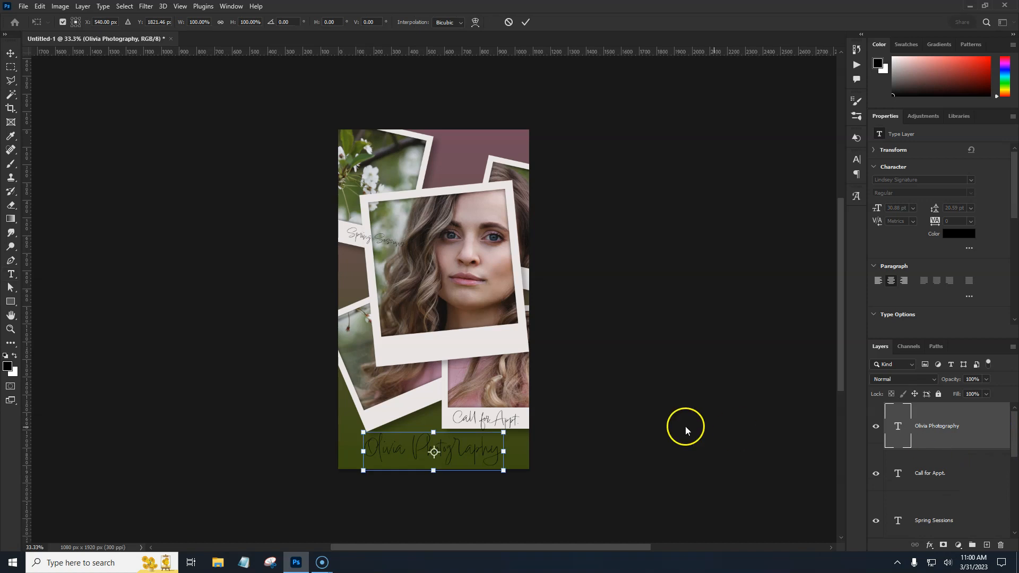
{"action": "left_click_drag", "start_coordinate": [481, 451], "coordinate": [502, 349]}
{"action": "left_click_drag", "start_coordinate": [503, 348], "coordinate": [503, 348]}
{"action": "key", "text": "Return"}
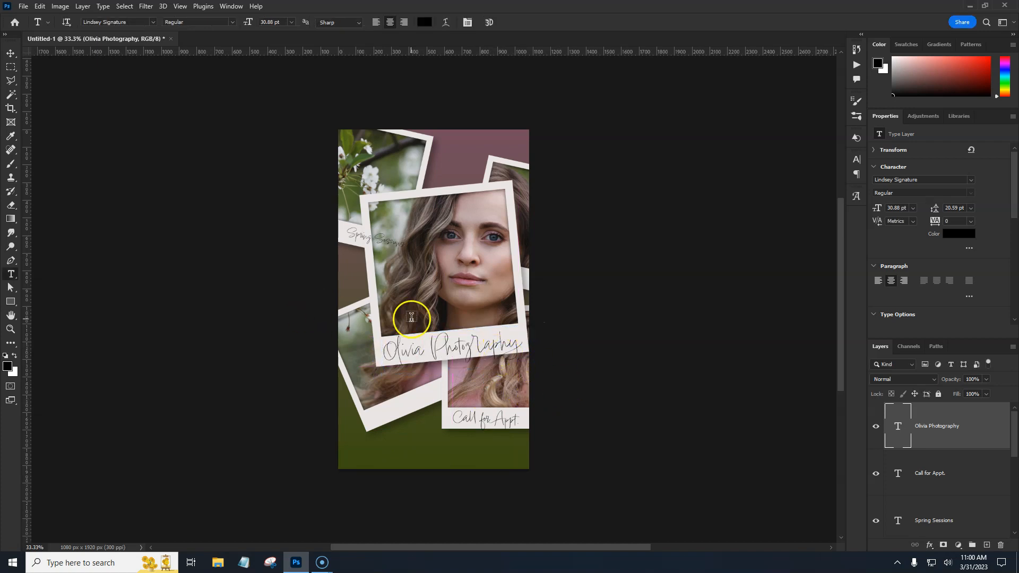
Bring the Spring Sessions frame group forward one level so it overlaps the enlarged center frame
{"action": "key", "text": "v"}
{"action": "left_click", "coordinate": [341, 237]}
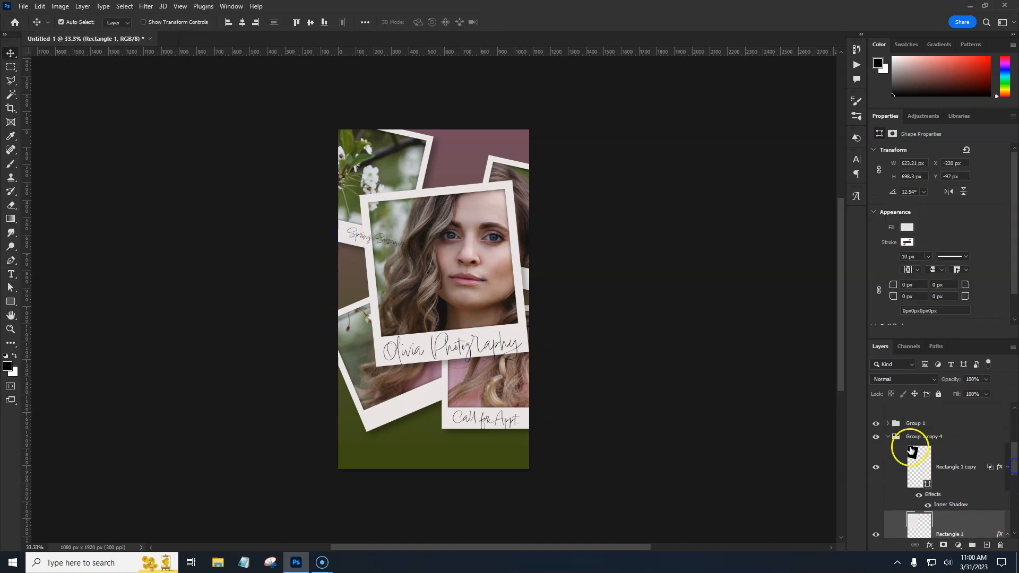
{"action": "left_click", "coordinate": [887, 436]}
{"action": "left_click", "coordinate": [925, 436]}
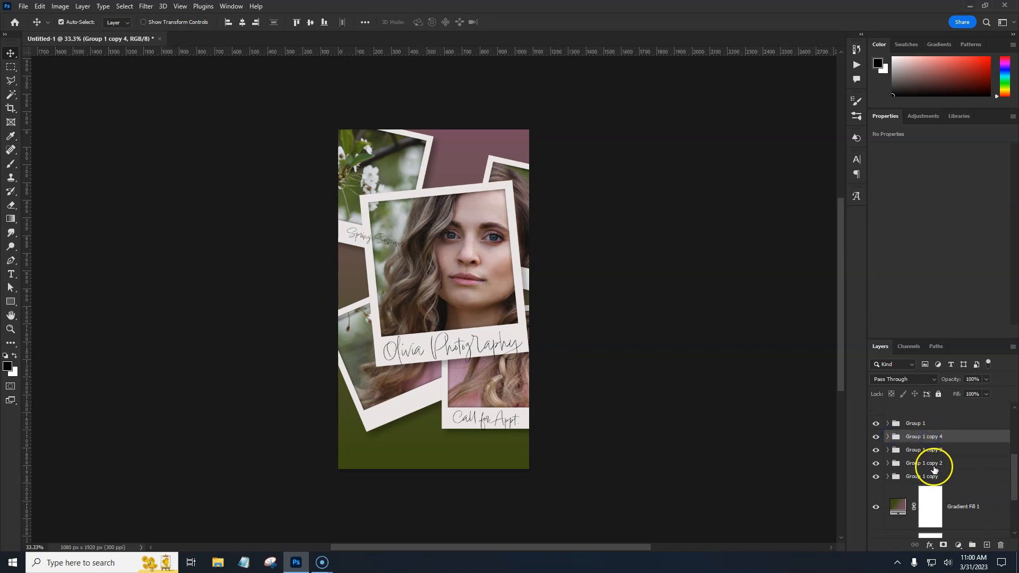
{"action": "key", "text": "ctrl+bracketright"}
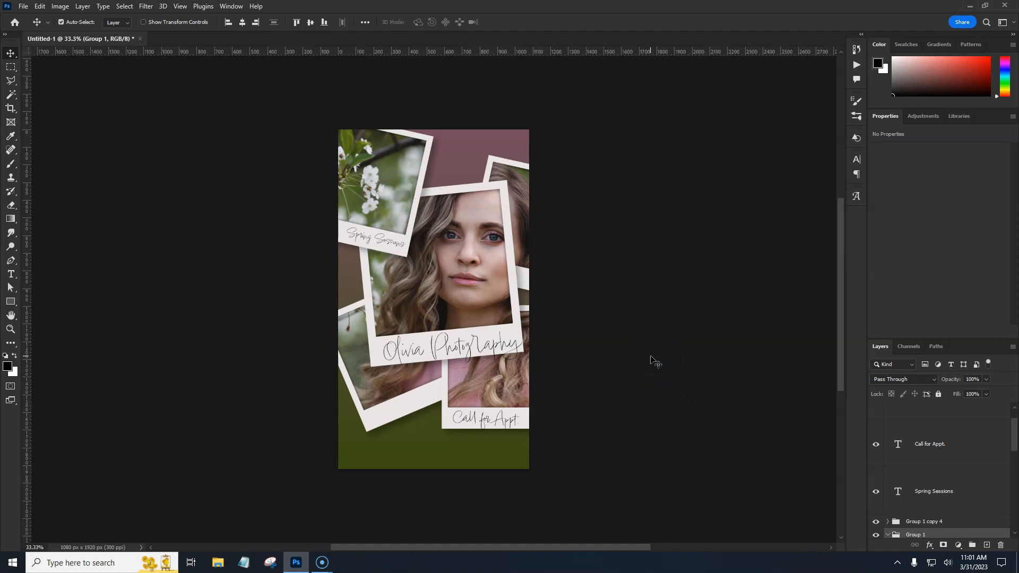
{"action": "left_click_drag", "start_coordinate": [1014, 436], "coordinate": [1014, 425]}
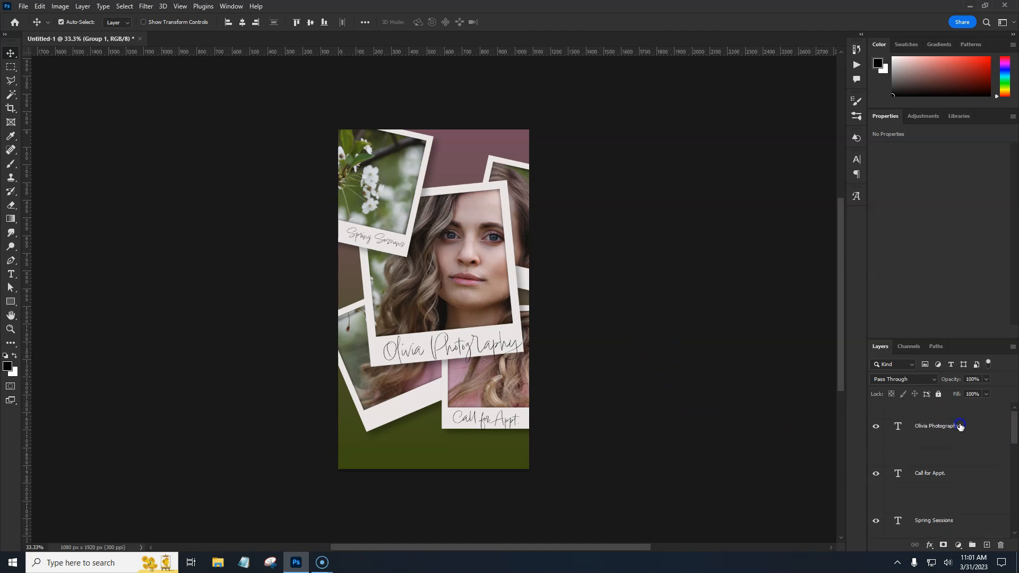
{"action": "left_click", "coordinate": [642, 321]}
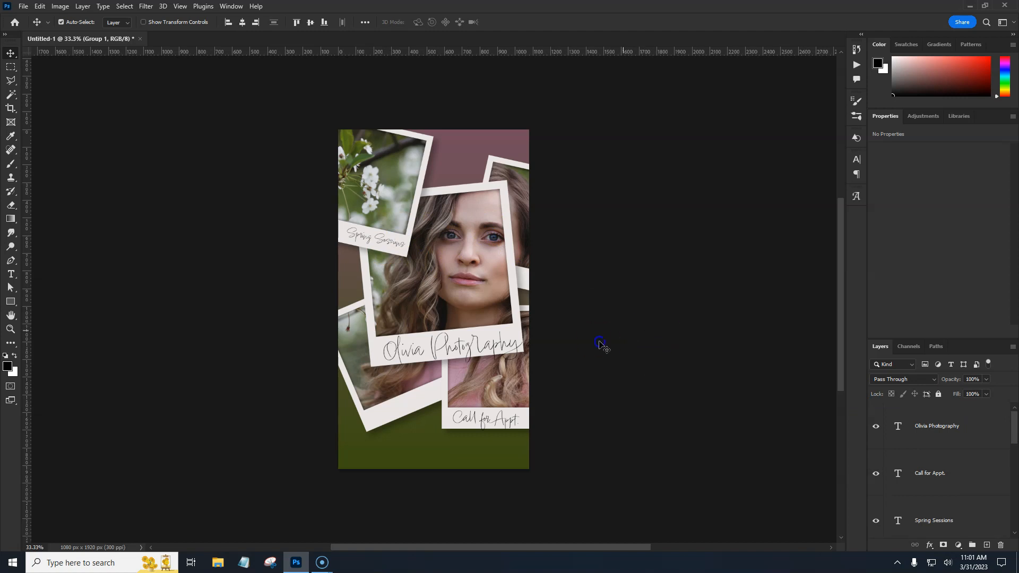